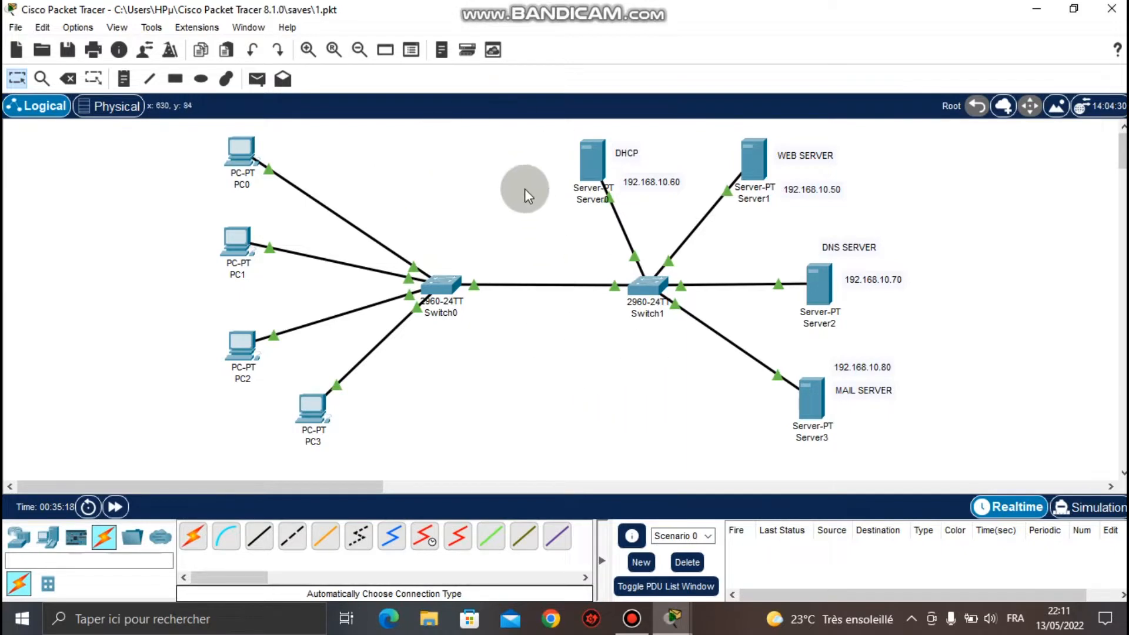
Move PC0–PC3 as a group slightly down and to the right, then deselect them.
drag(544, 131, 929, 457)
click(968, 425)
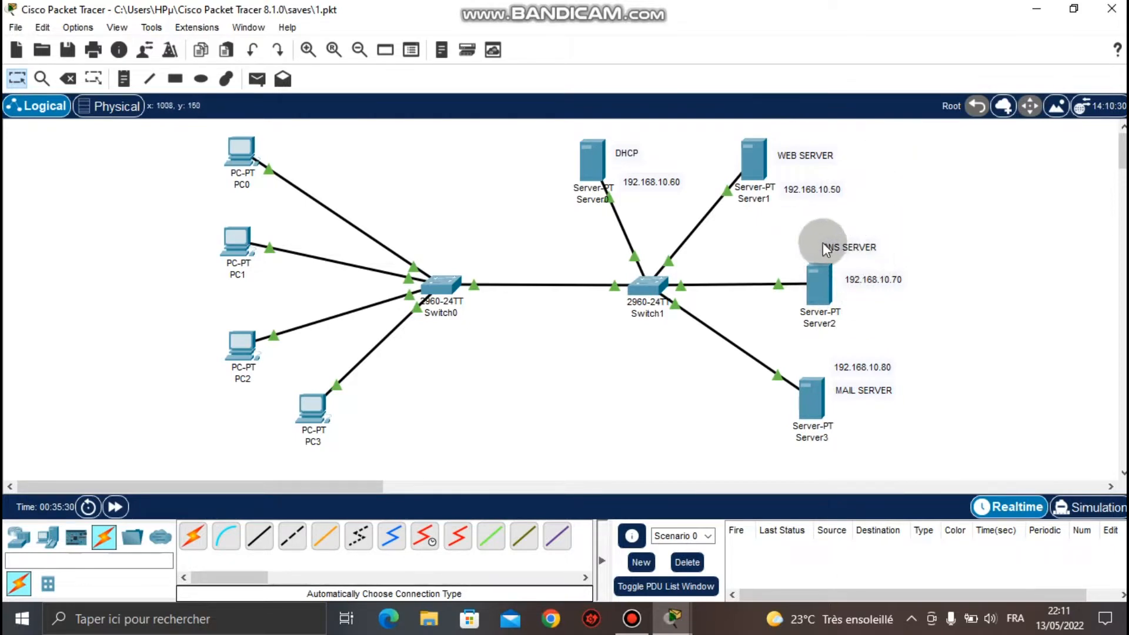
mouse_move(840, 314)
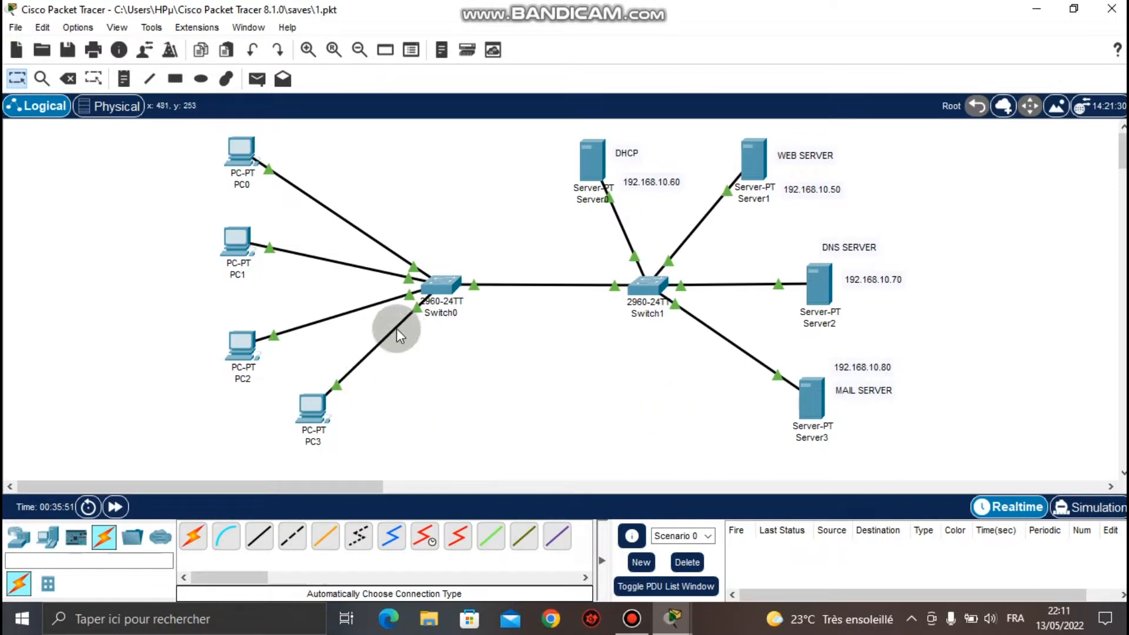
drag(184, 158, 317, 415)
click(321, 419)
click(472, 393)
Place a Server-PT (Server5) below Switch1 and link it to Switch1 with an automatic cable.
click(47, 537)
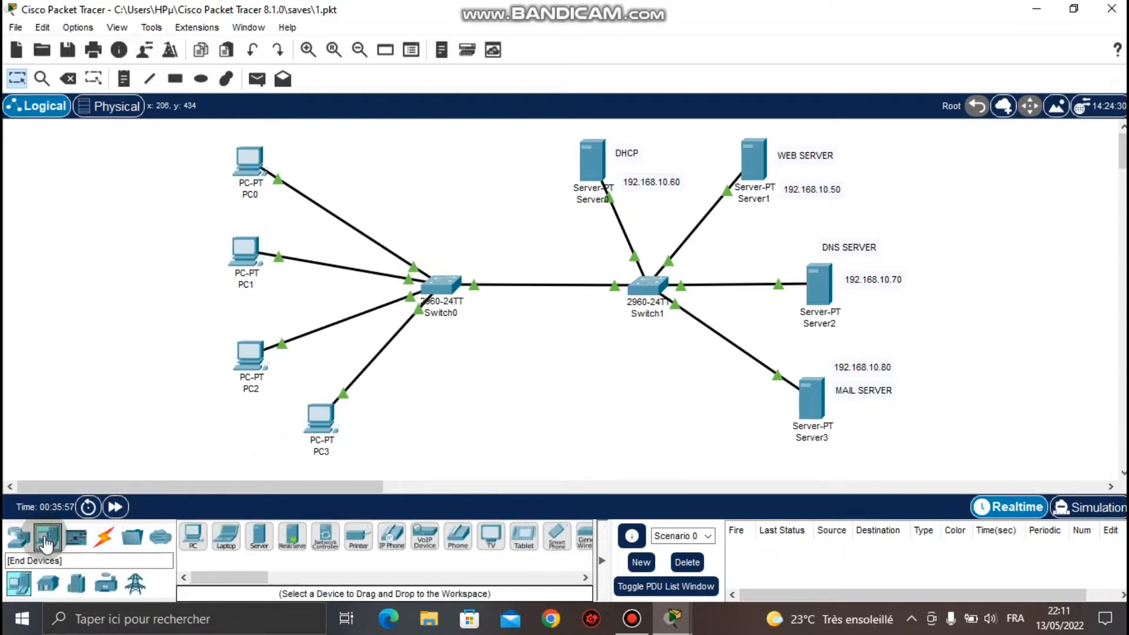
drag(252, 544, 614, 441)
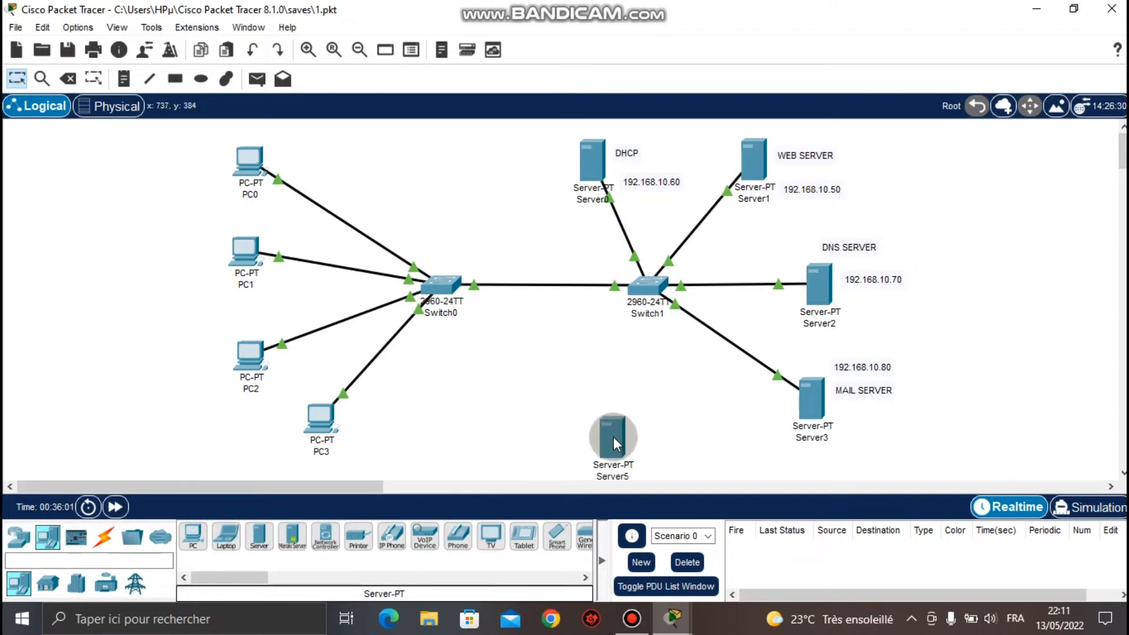
click(103, 537)
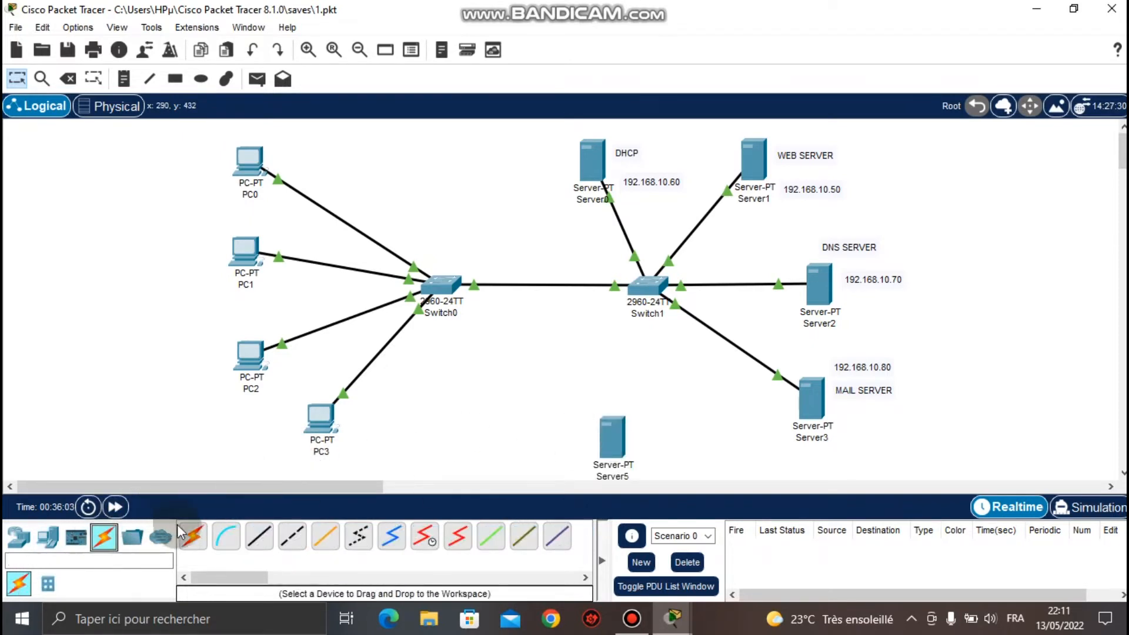
click(193, 536)
click(602, 435)
click(645, 286)
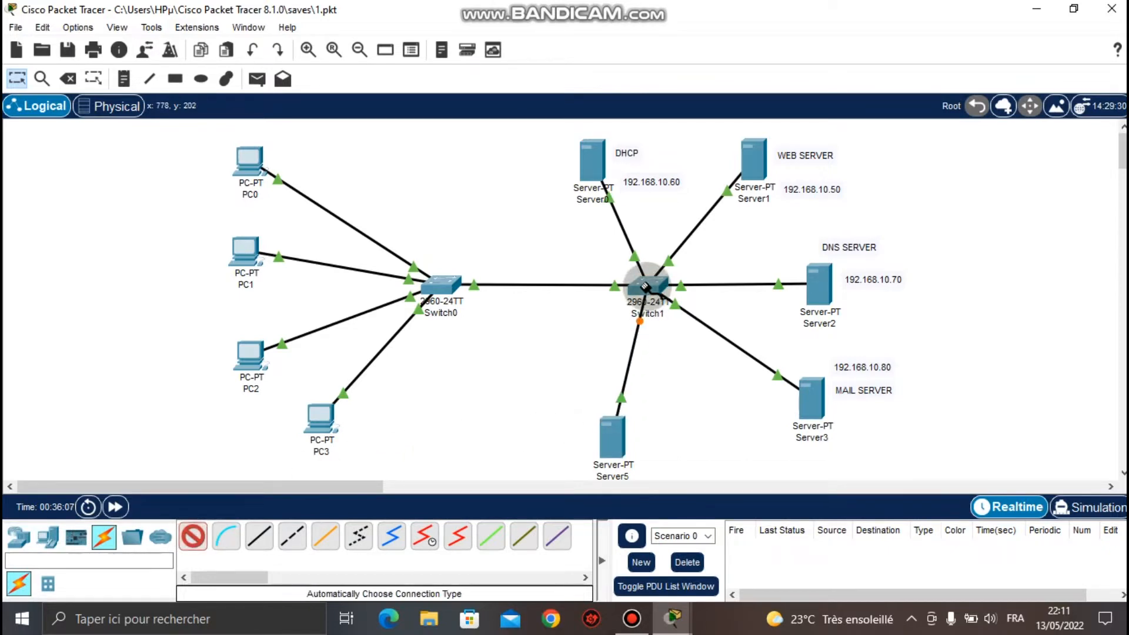
click(121, 84)
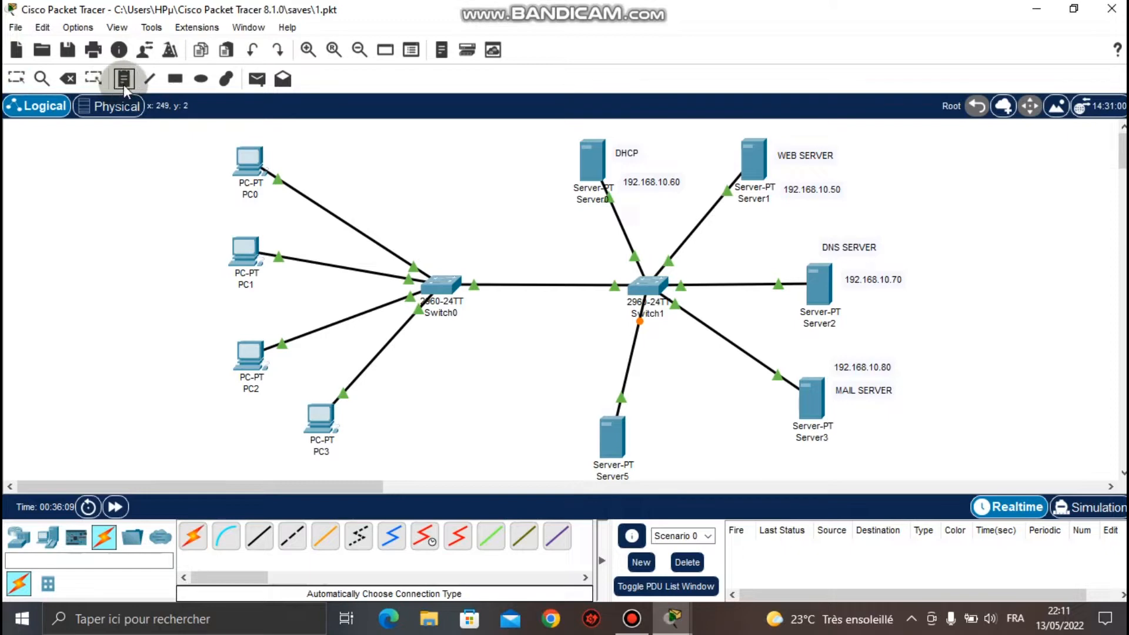
Add 'FTP' and '192.168.10.90' text notes beside Server5.
click(643, 440)
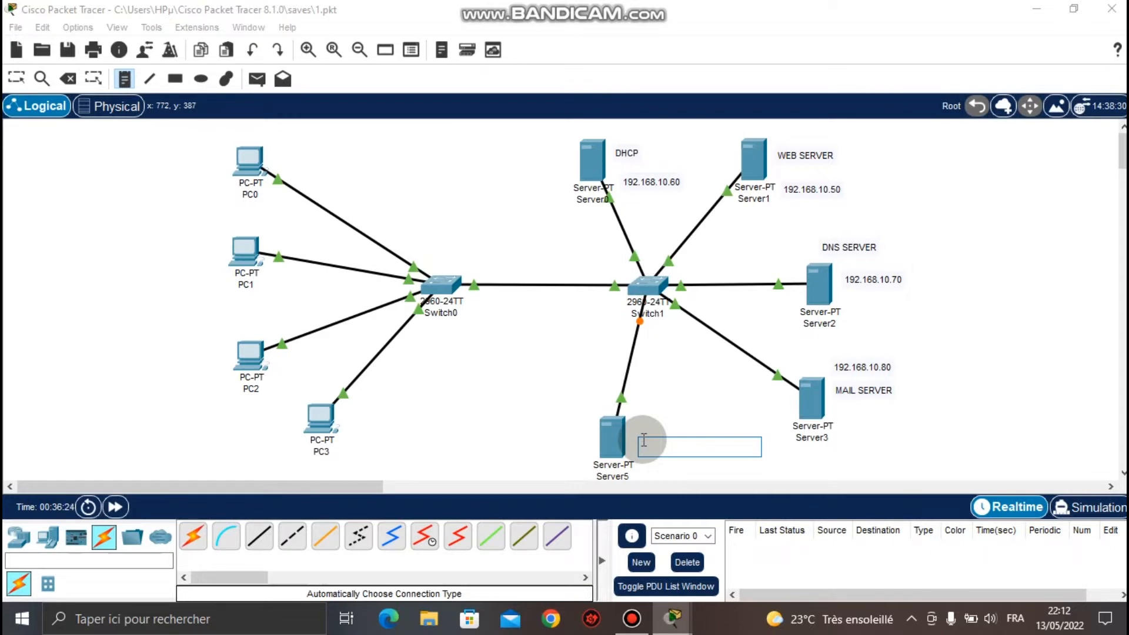
text(FTP)
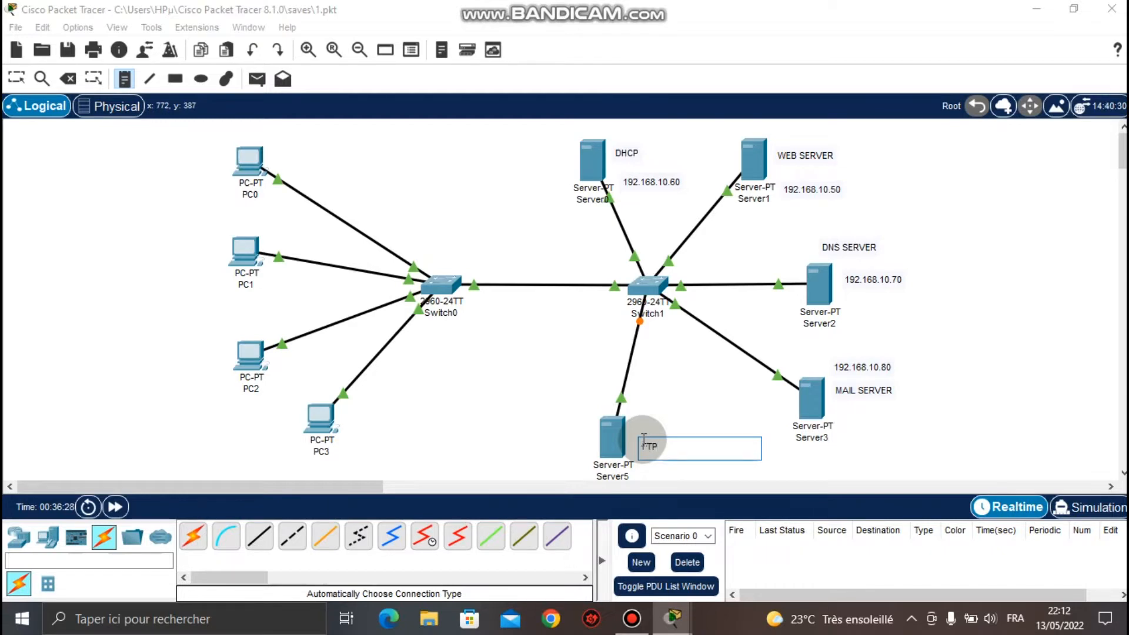
click(643, 410)
text(192.168.10.90)
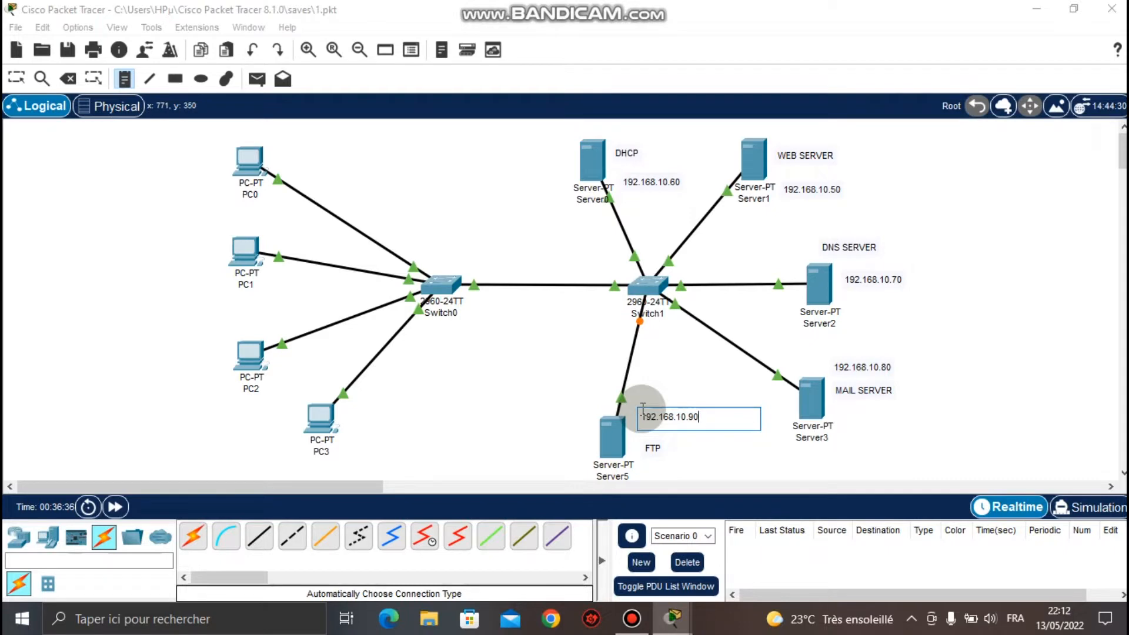
click(722, 436)
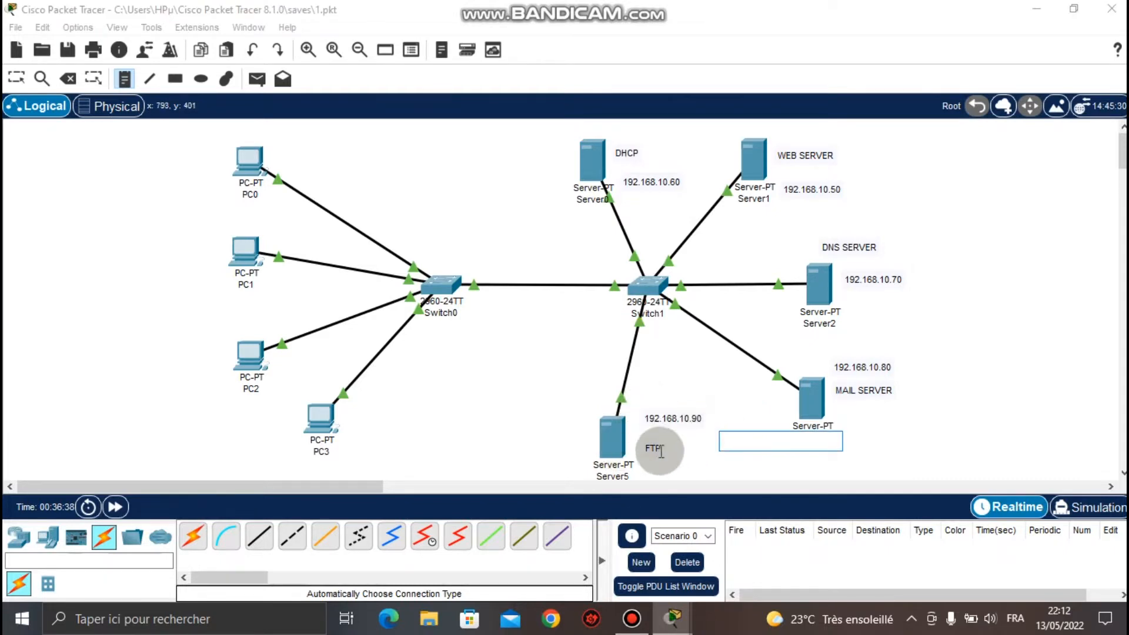
Reposition the 192.168.10.90 and FTP labels neatly next to Server5.
click(17, 78)
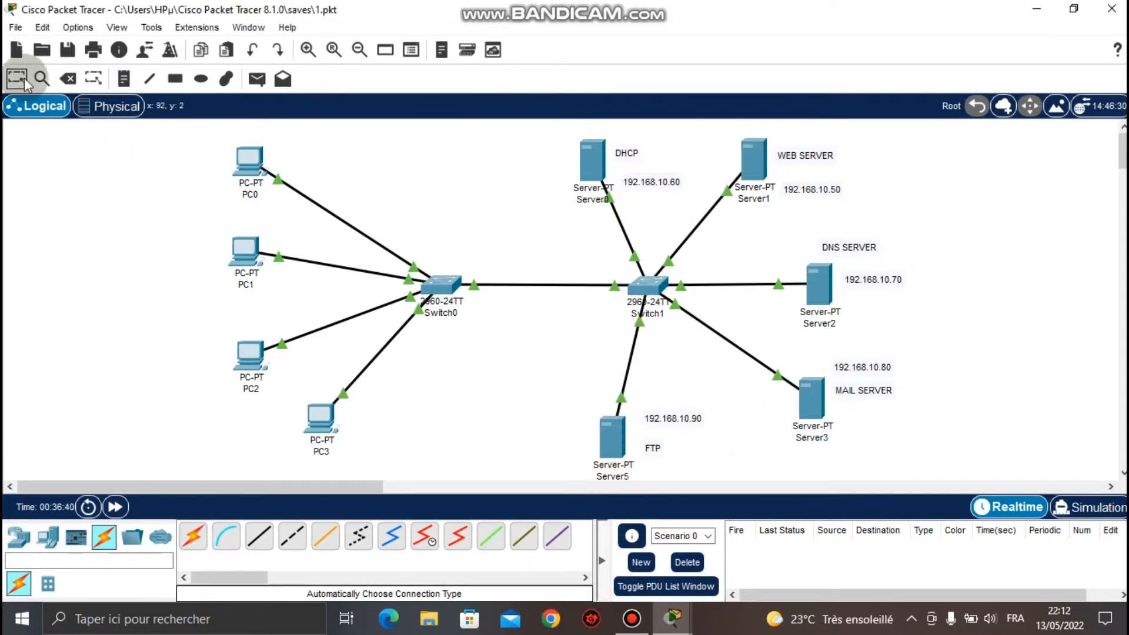
drag(672, 419, 695, 405)
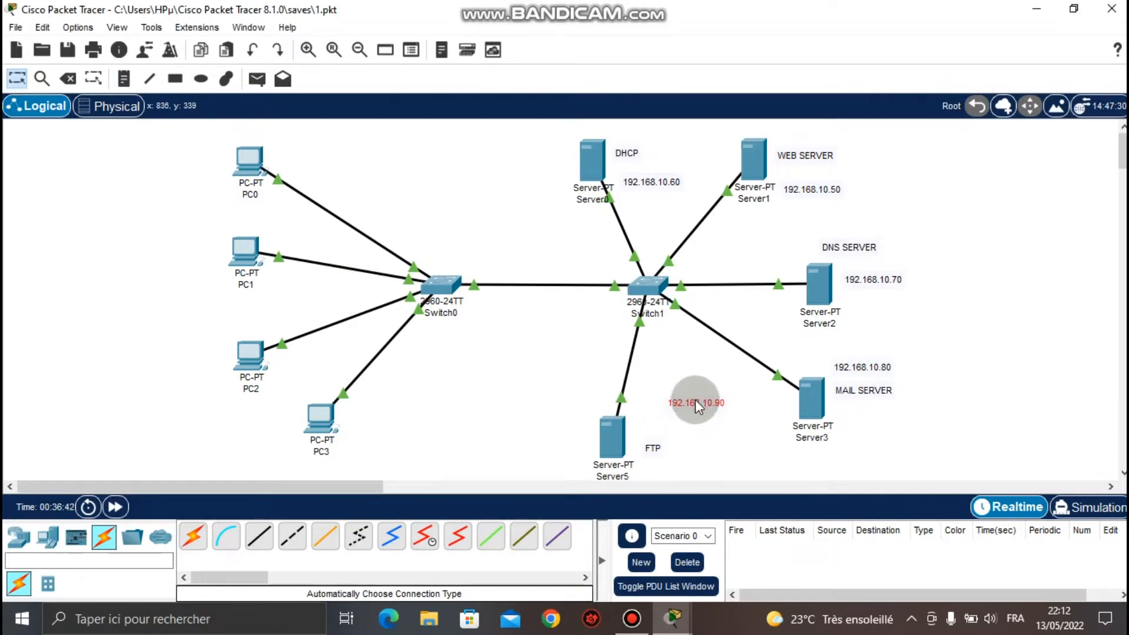
drag(658, 449, 648, 407)
Open Server5's Desktop IP Configuration panel.
click(648, 407)
drag(611, 19, 432, 57)
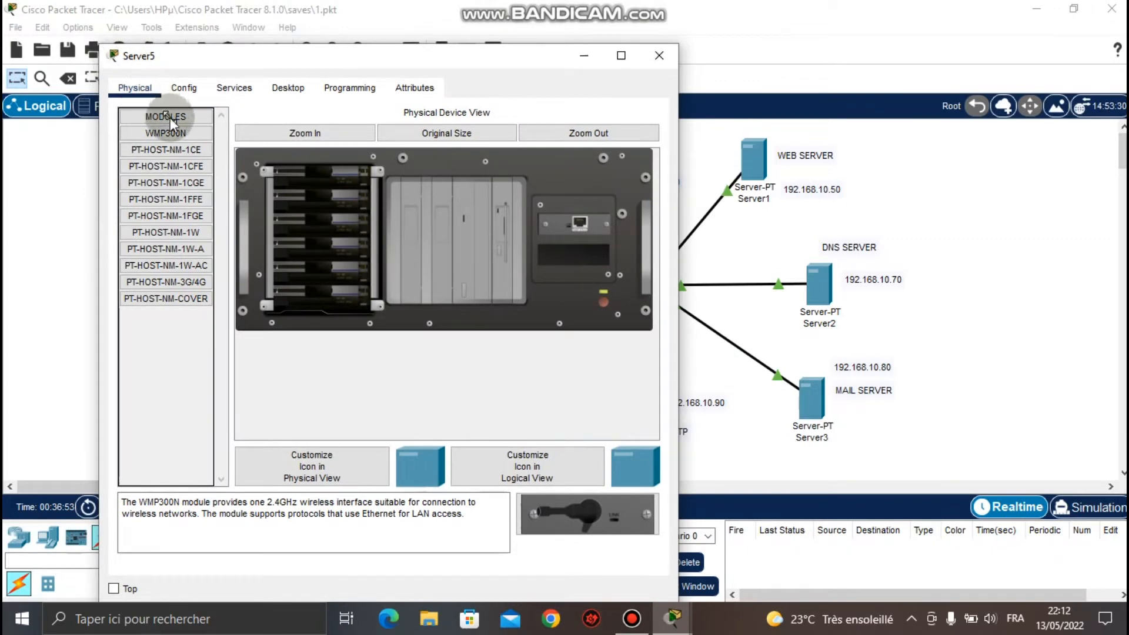
drag(271, 57, 199, 22)
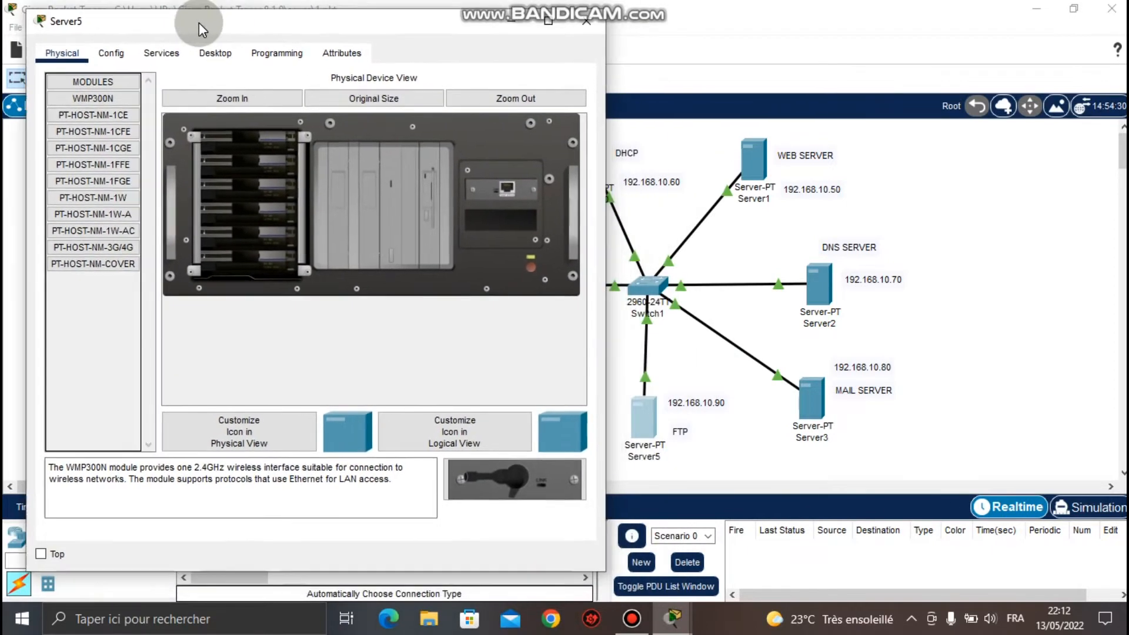
click(222, 53)
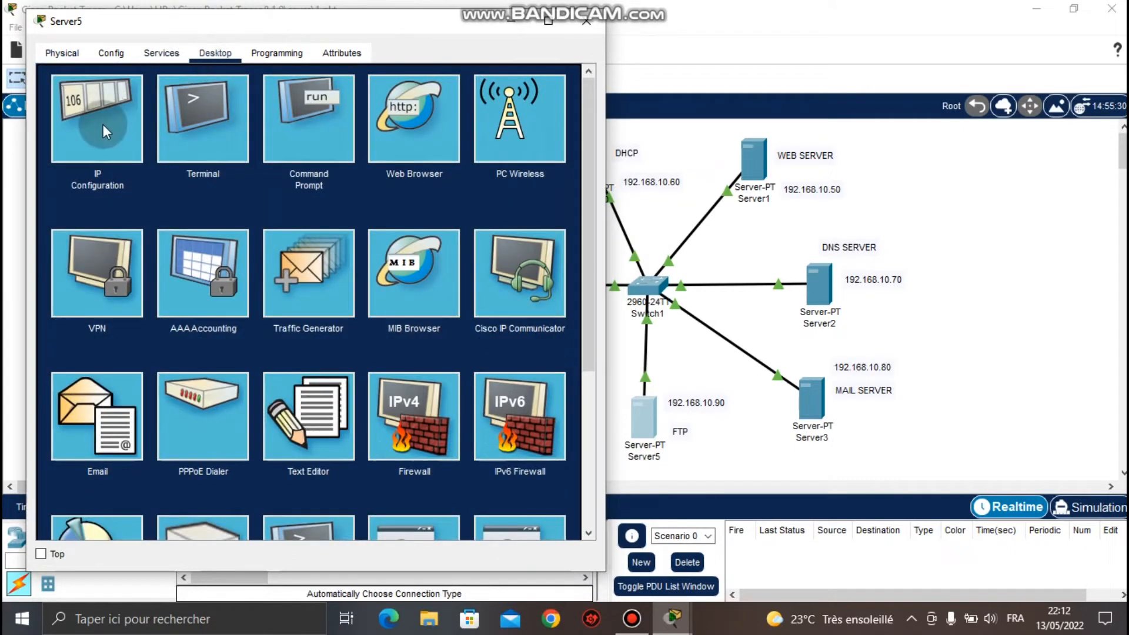
click(103, 125)
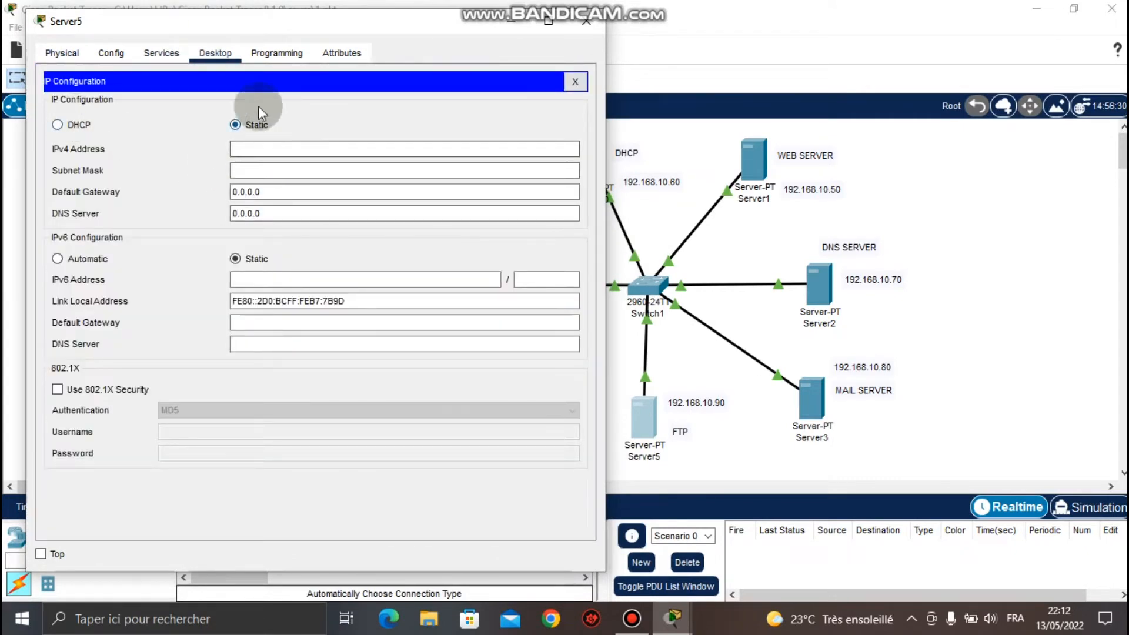
Set static IPv4 192.168.10.90, mask 255.255.255.0 and DNS server 192.168.10.90.
click(248, 149)
text(195)
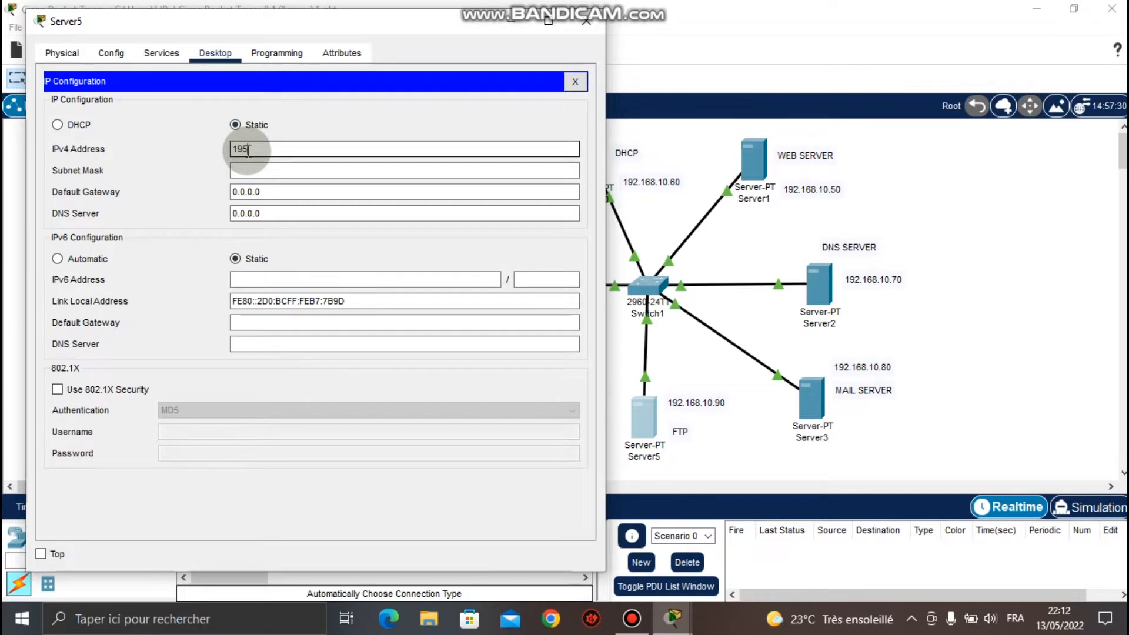
key(BackSpace)
text(2.168.10.90)
key(Tab)
key(Tab)
key(Tab)
text(192.16)
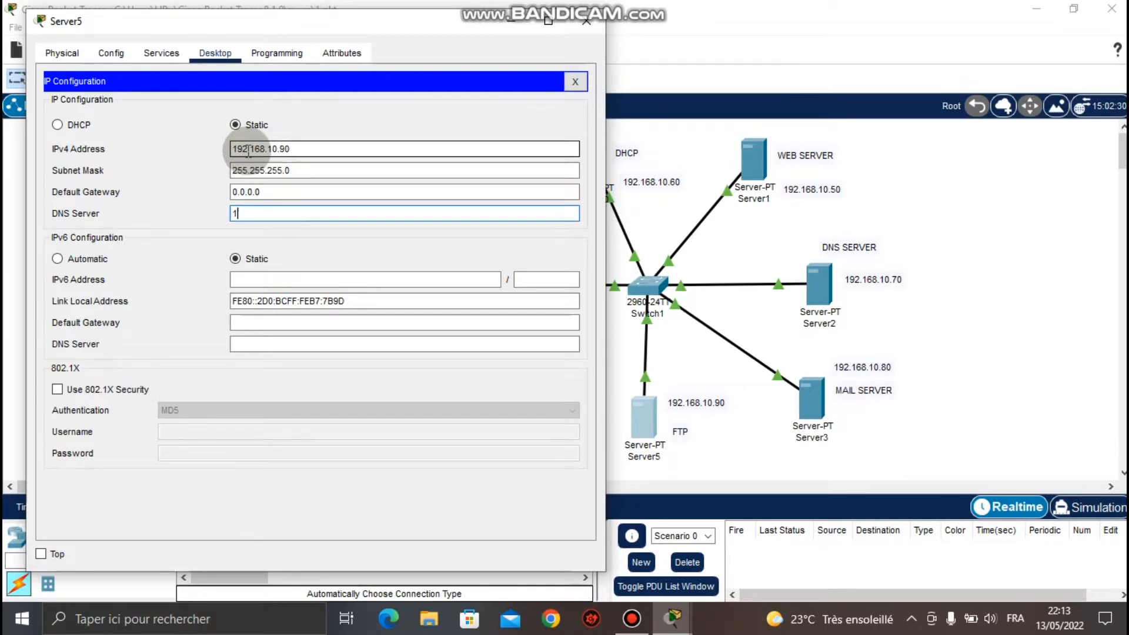
text(8.10.90)
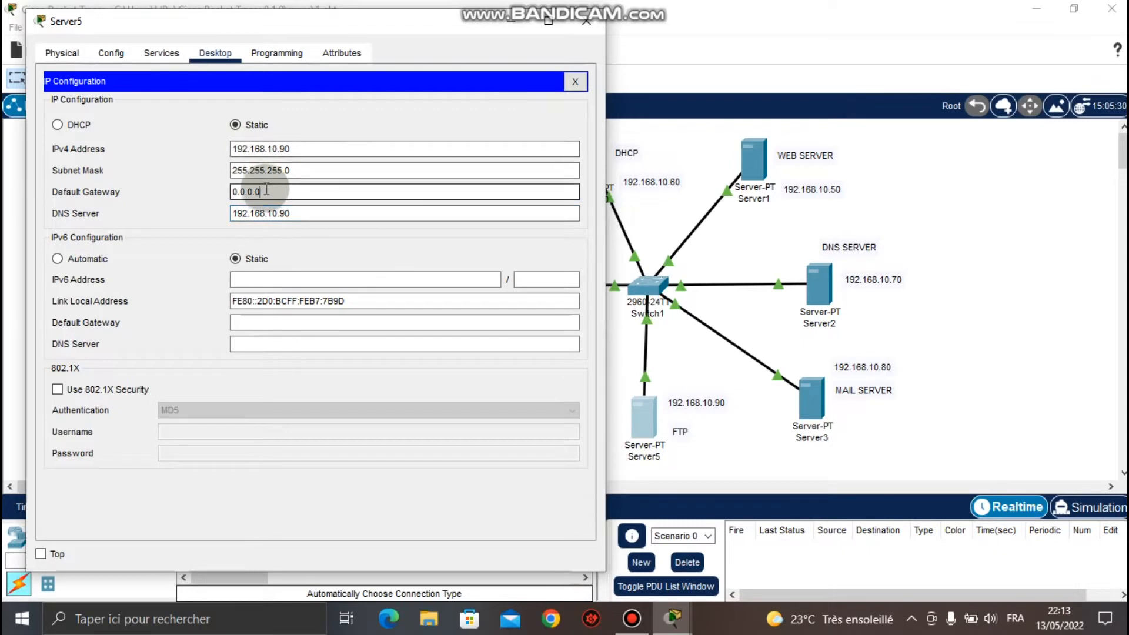
drag(261, 189, 223, 190)
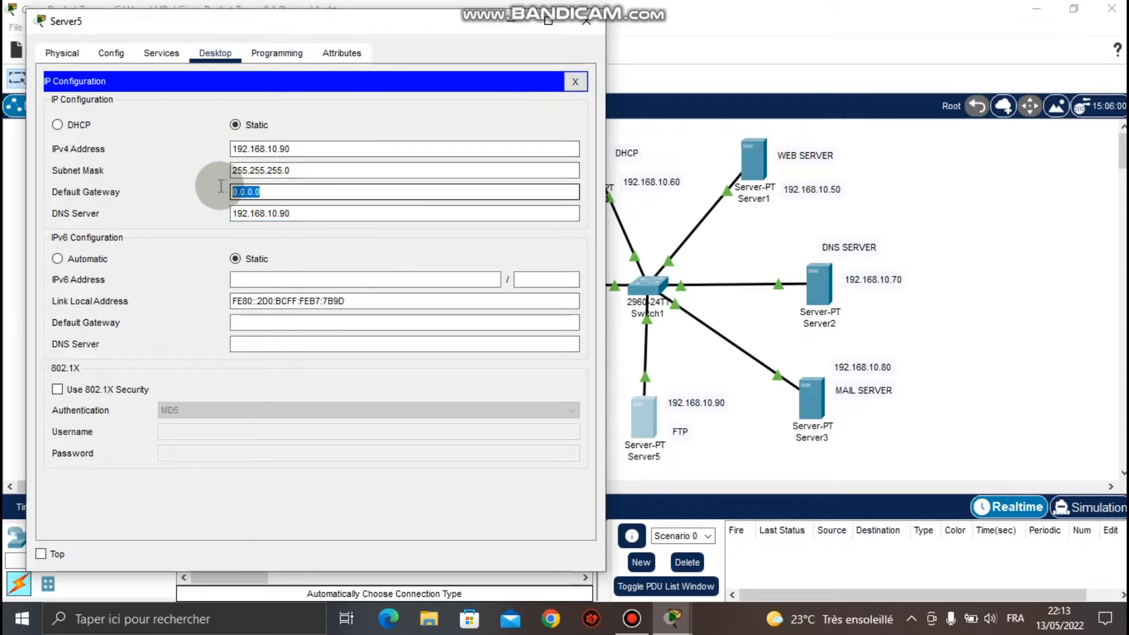
click(41, 554)
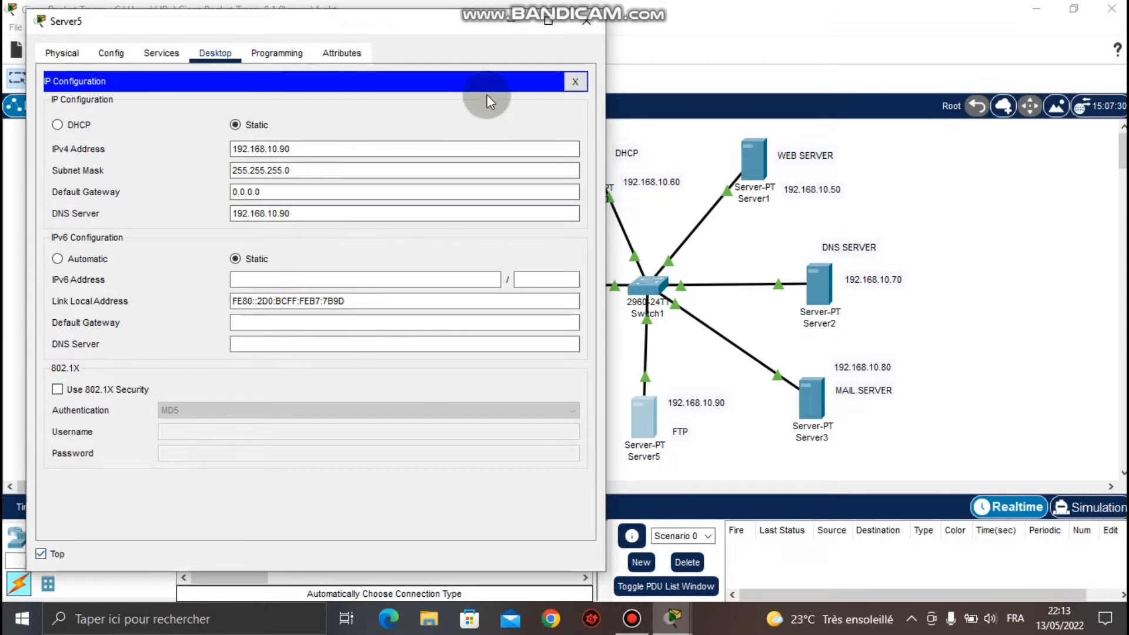
click(575, 81)
click(310, 121)
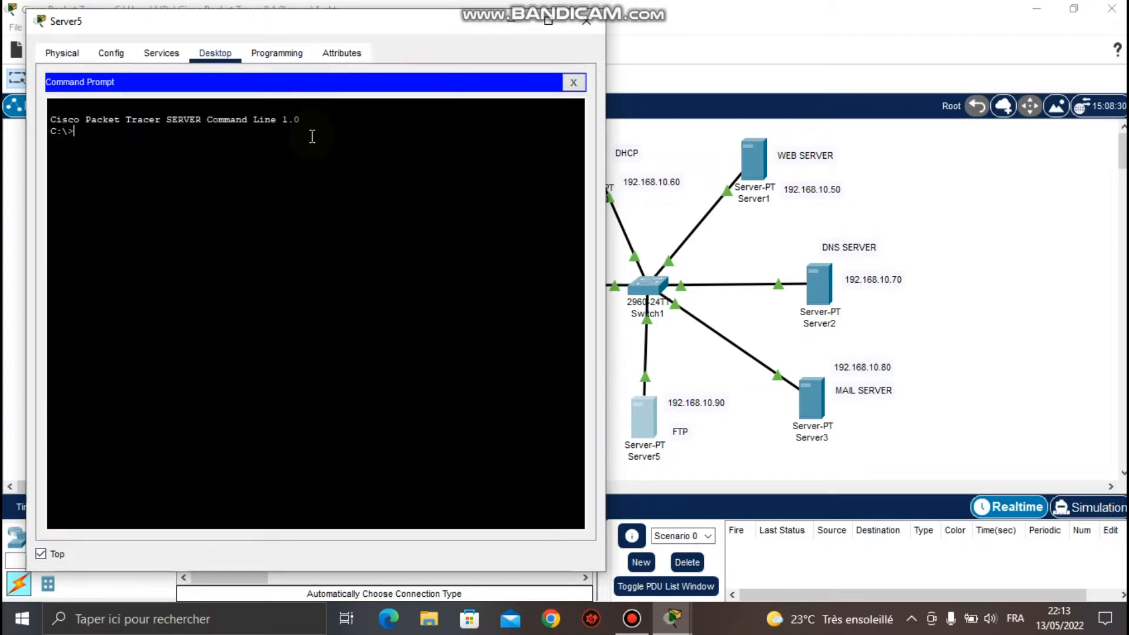
text(IPCONFIG)
key(Return)
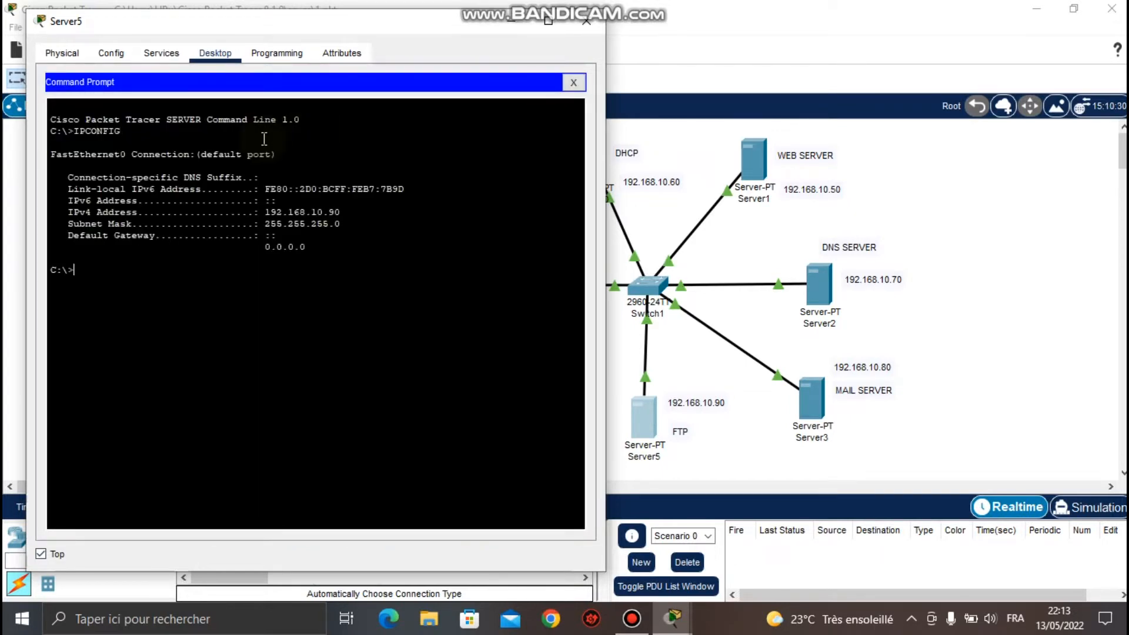
drag(341, 225, 62, 213)
click(569, 83)
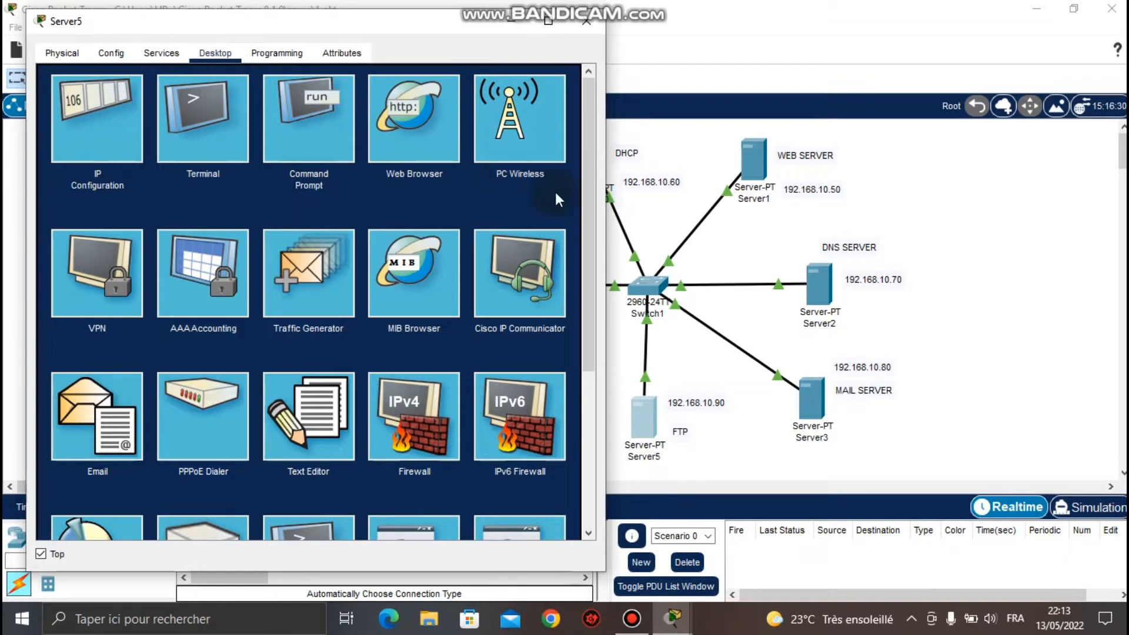
mouse_move(595, 195)
mouse_down()
mouse_move(585, 382)
mouse_move(585, 206)
mouse_up()
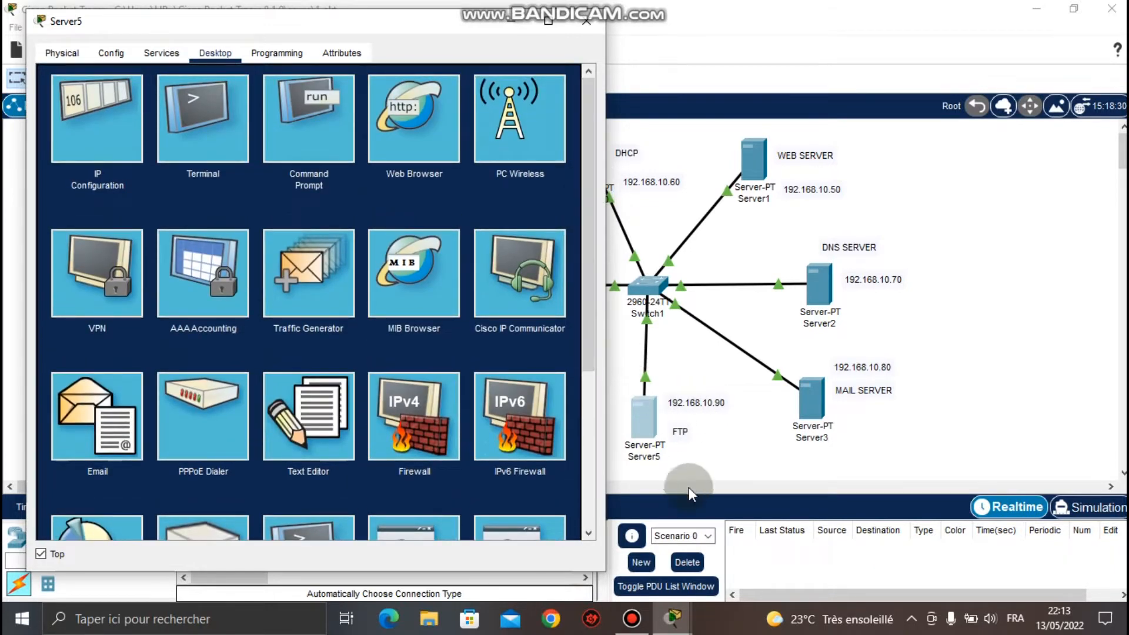
Show Server5's FTP service settings, toggling the service off and back on.
click(158, 53)
click(96, 237)
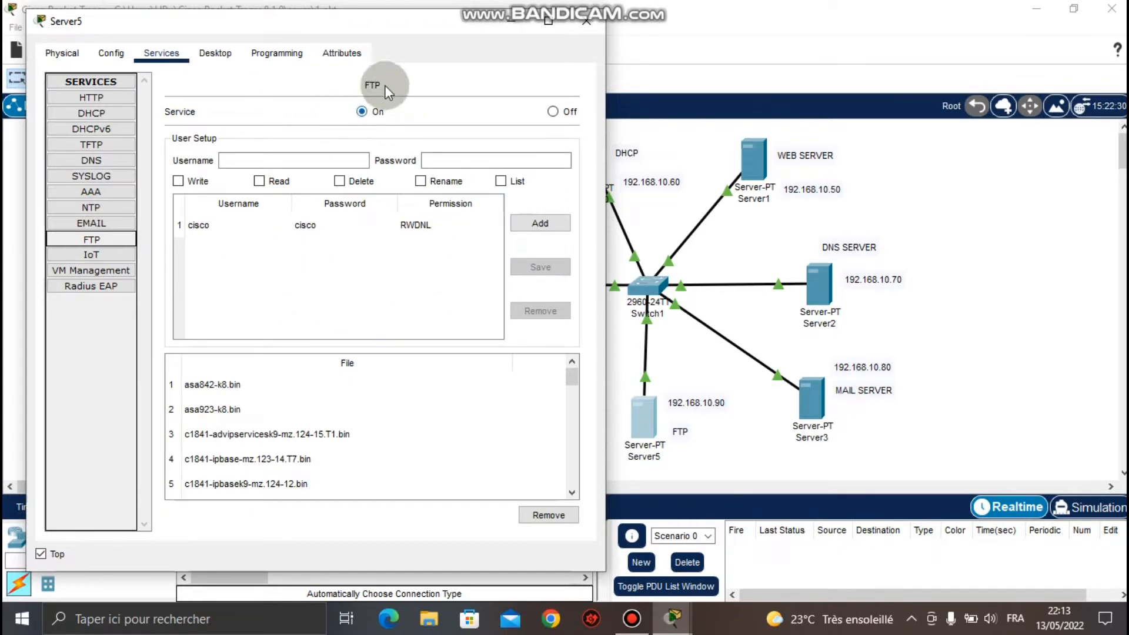
click(553, 111)
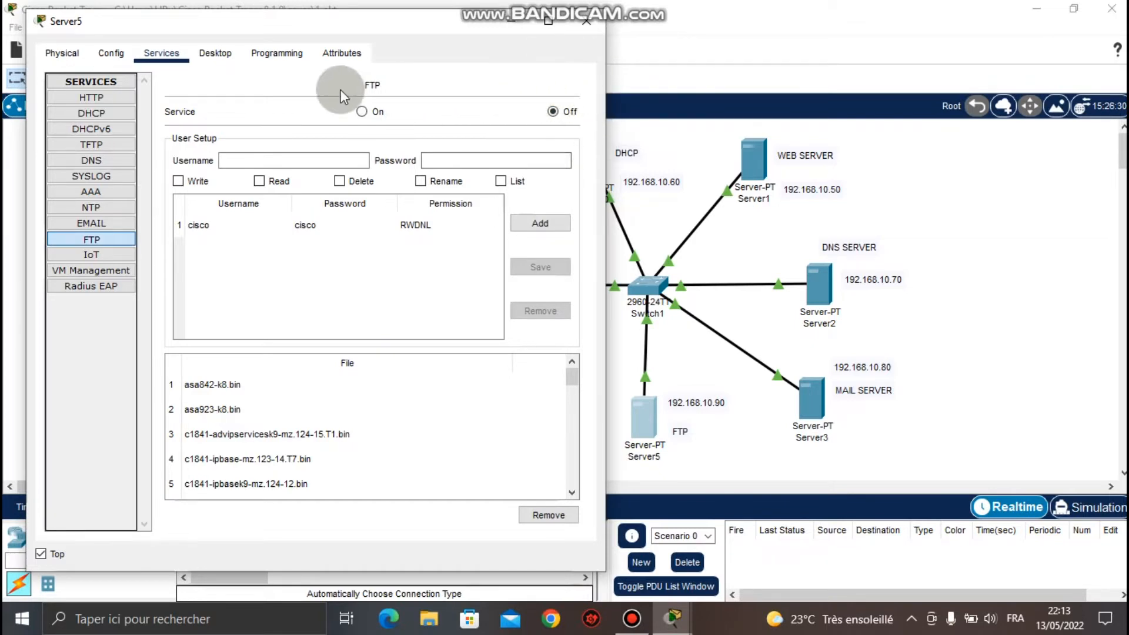
click(362, 111)
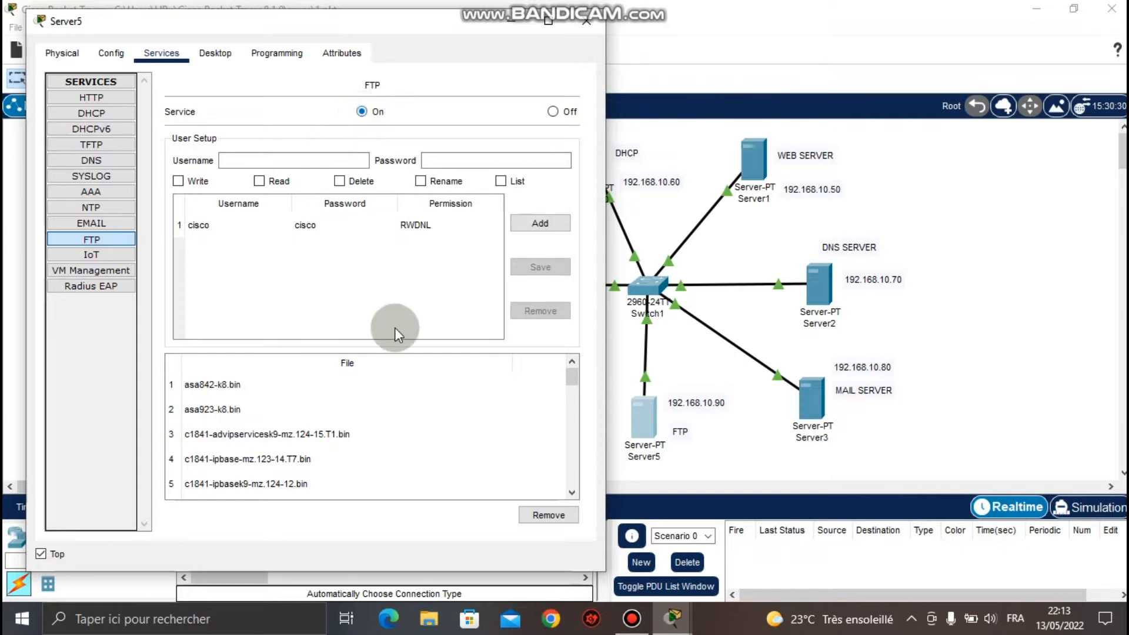
drag(572, 371, 571, 479)
scroll(559, 429, up, 10)
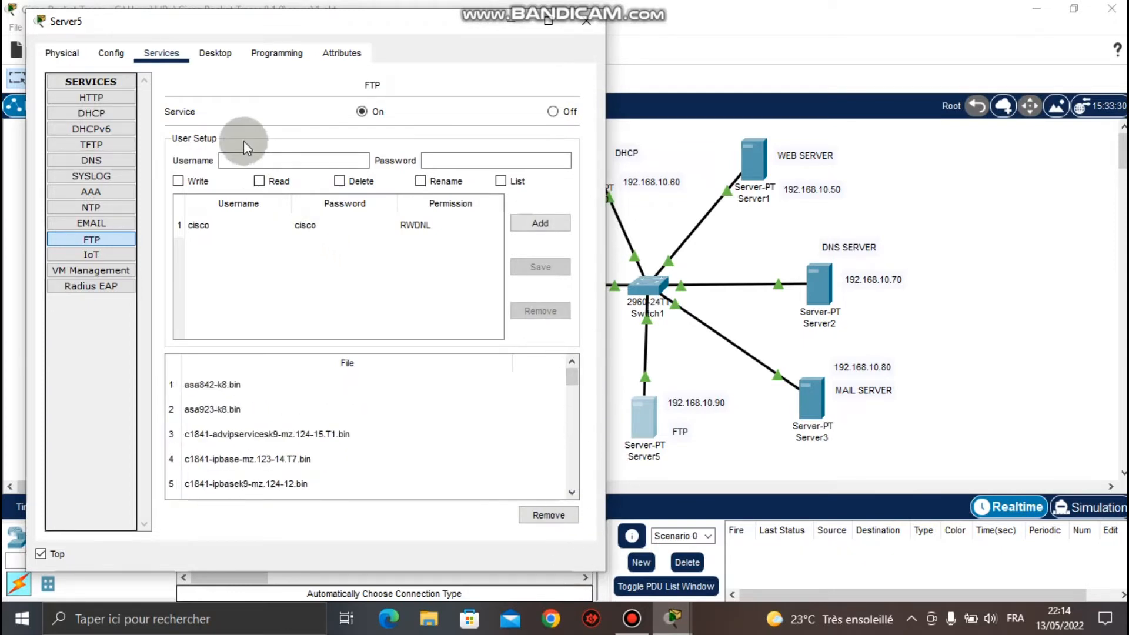
click(233, 159)
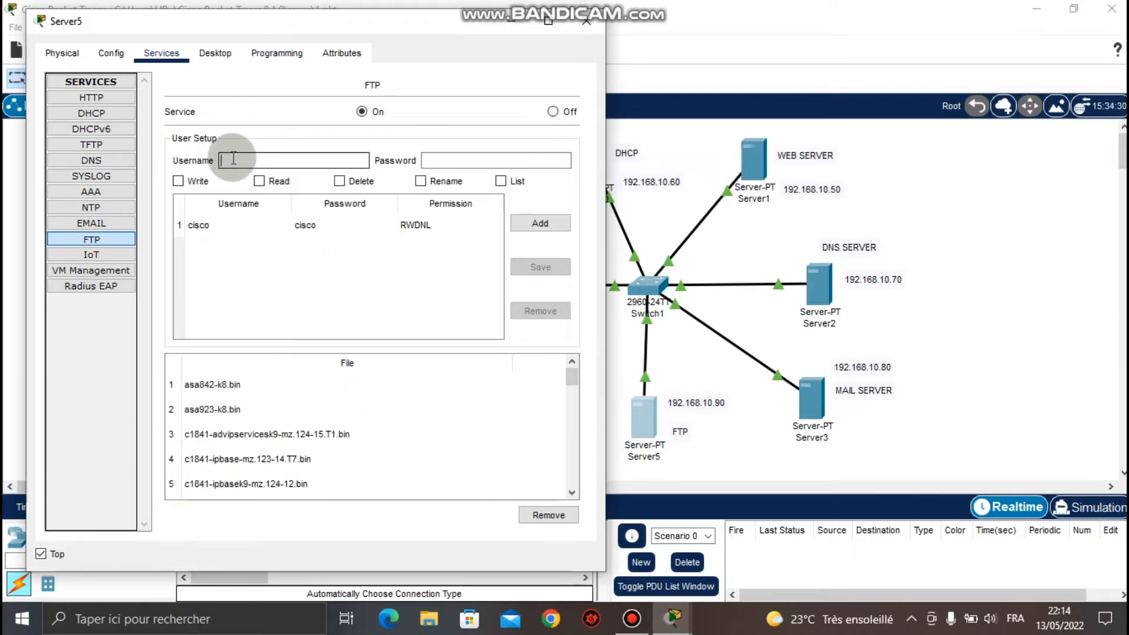
Add a new FTP user with a password and Write, Read, Delete, Rename and List rights.
drag(244, 30, 575, 32)
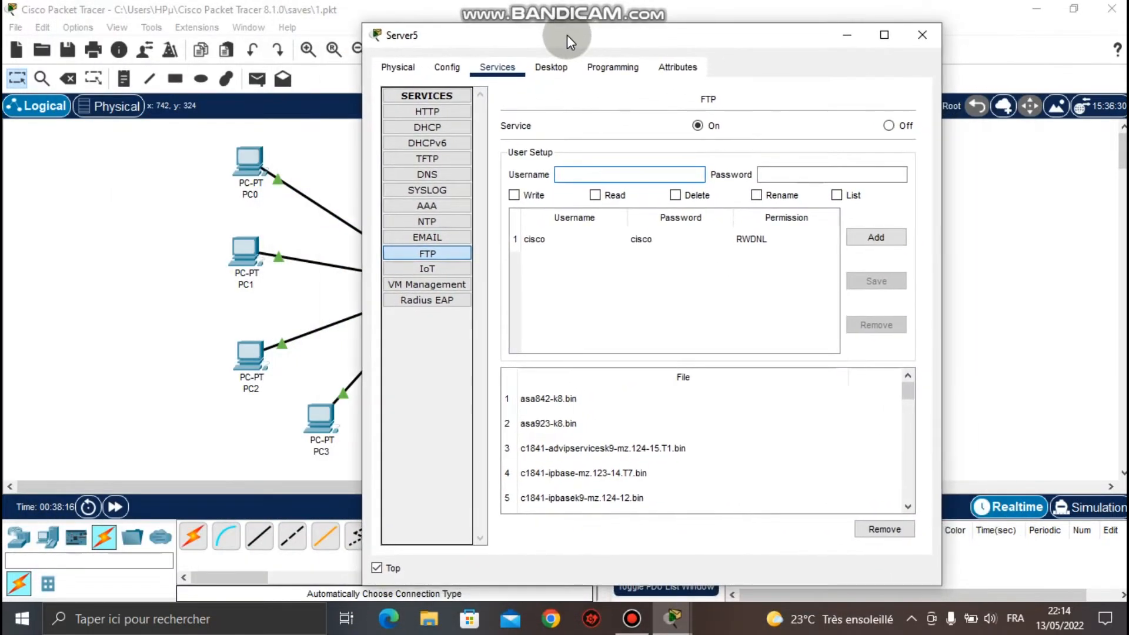
click(571, 170)
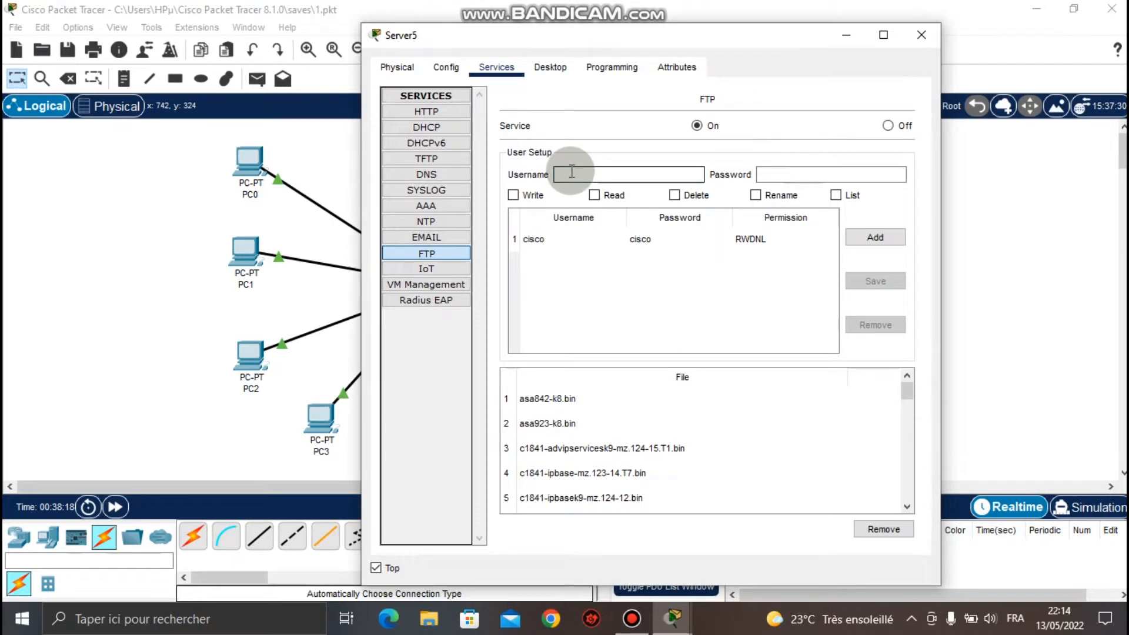
text(F)
text(loc)
text(ian)
key(Tab)
text(123)
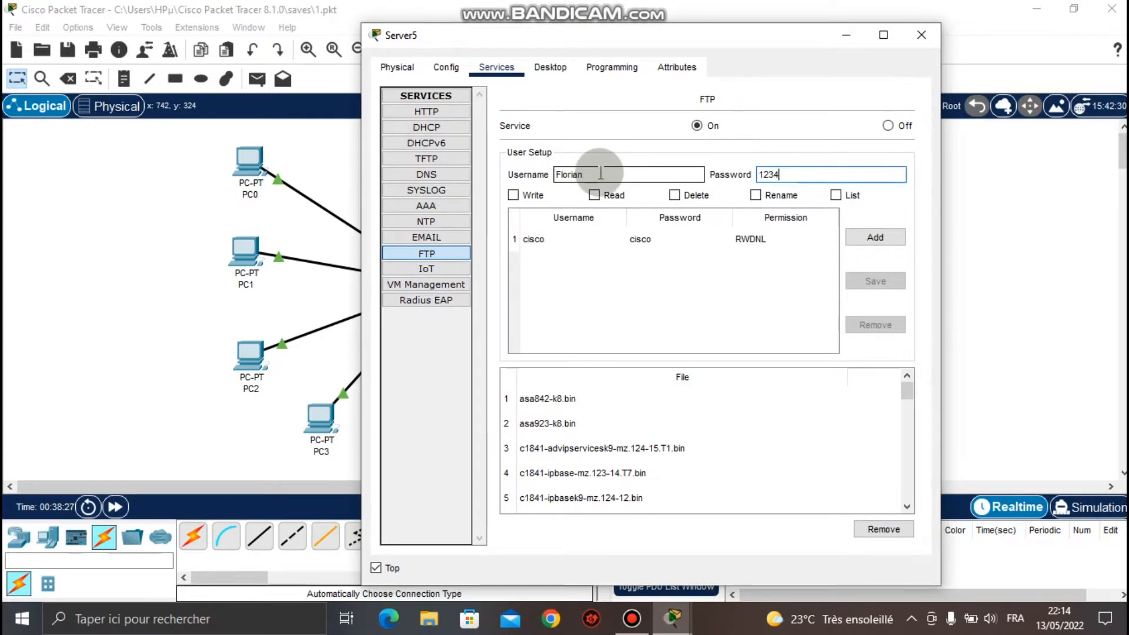
click(513, 195)
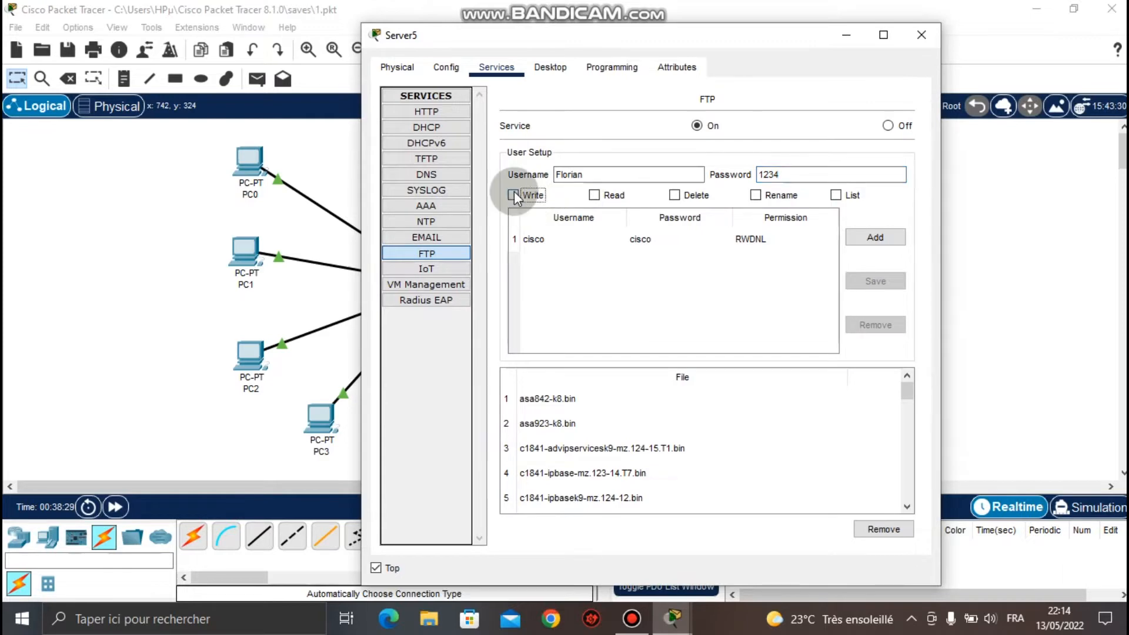
click(594, 194)
click(676, 196)
click(756, 198)
click(838, 196)
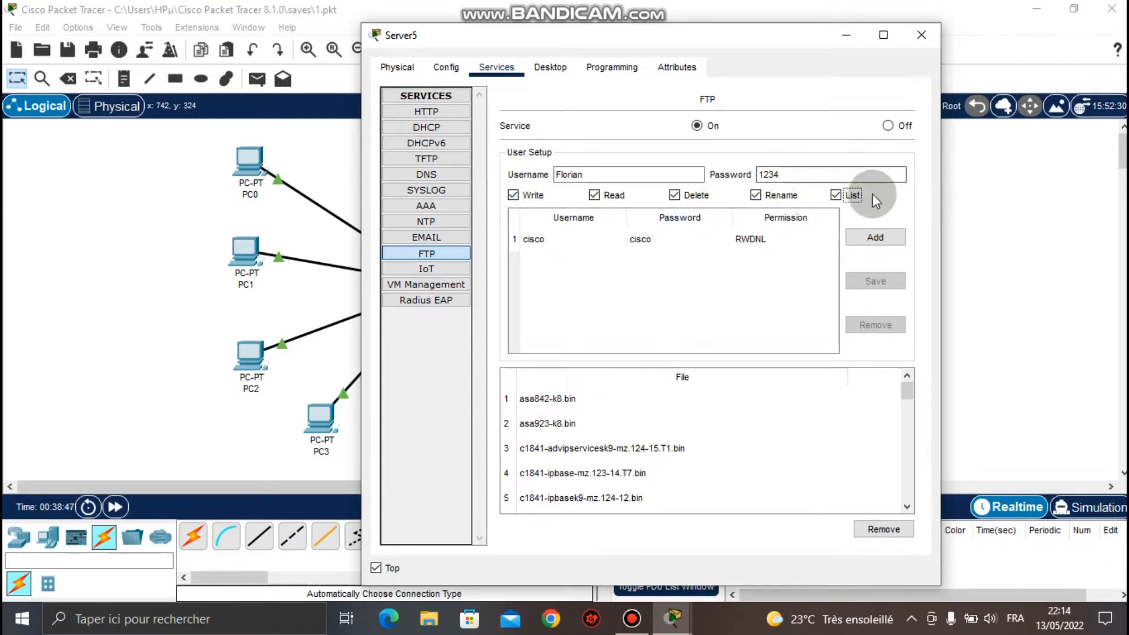
click(869, 232)
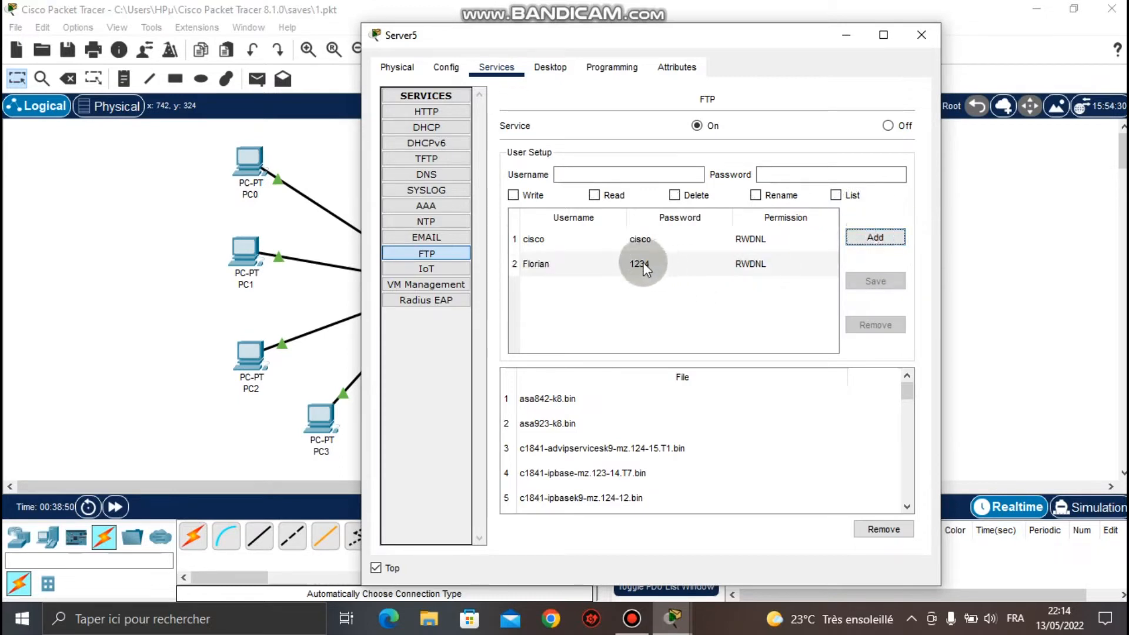
Add a third FTP account by reusing an existing entry's settings with a new username.
click(645, 266)
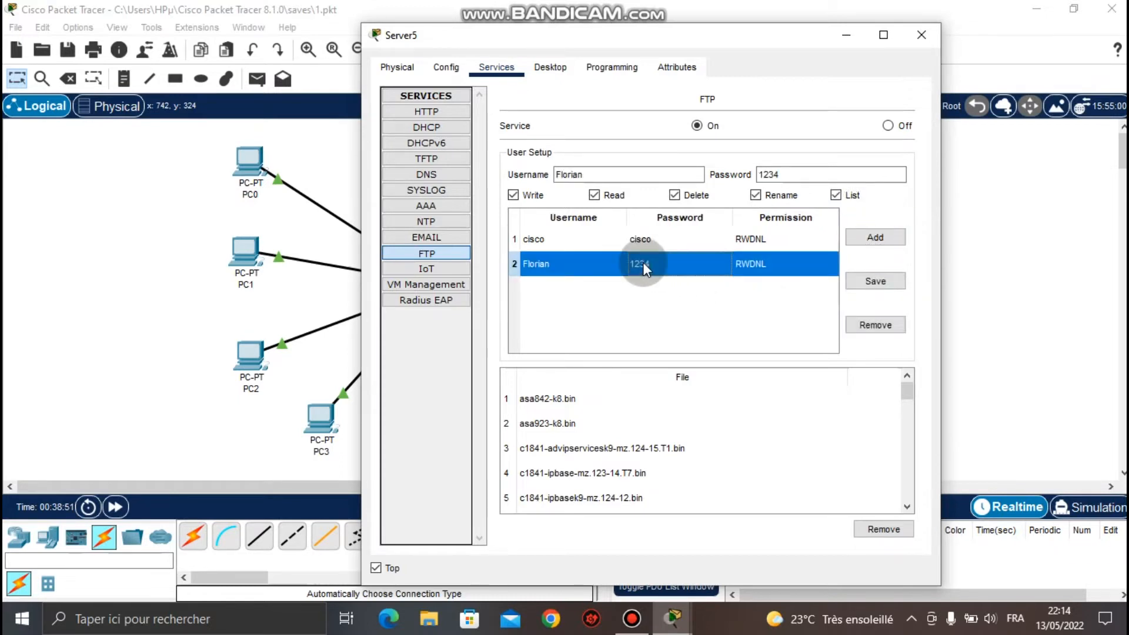
click(864, 283)
click(618, 174)
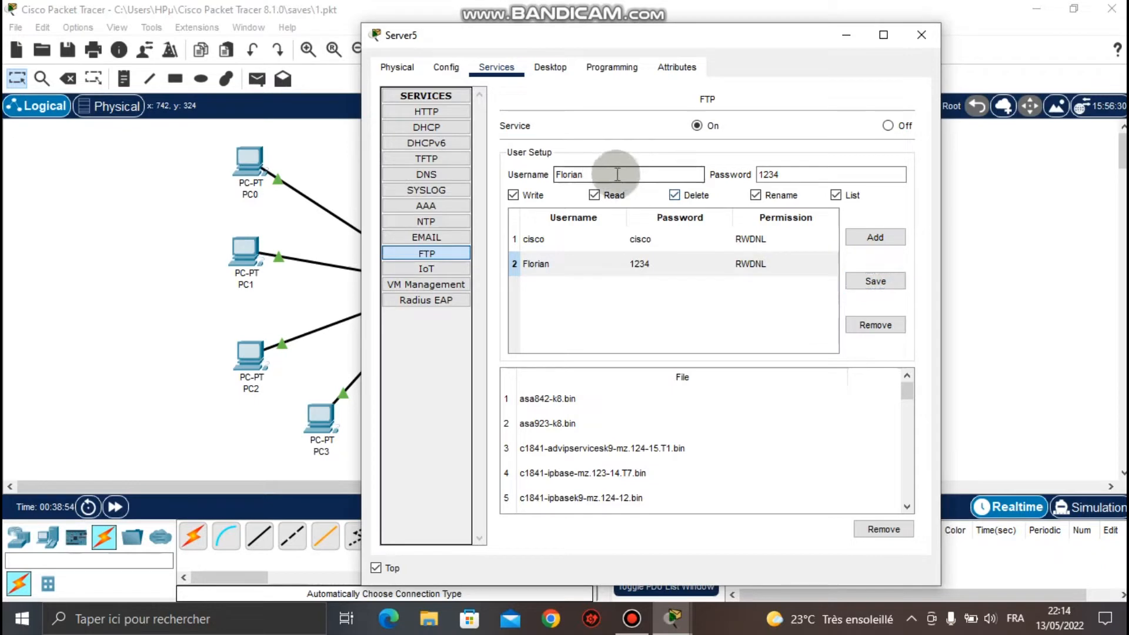
key(BackSpace)
key(BackSpace)
key(BackSpace)
key(BackSpace)
key(BackSpace)
text(Lucien)
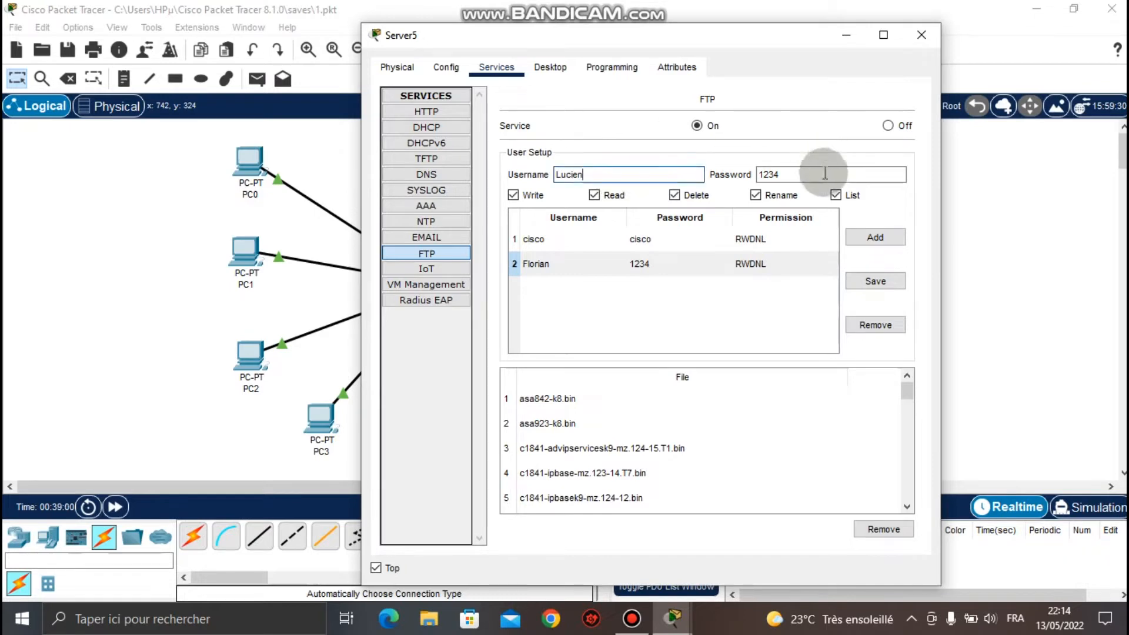
click(861, 238)
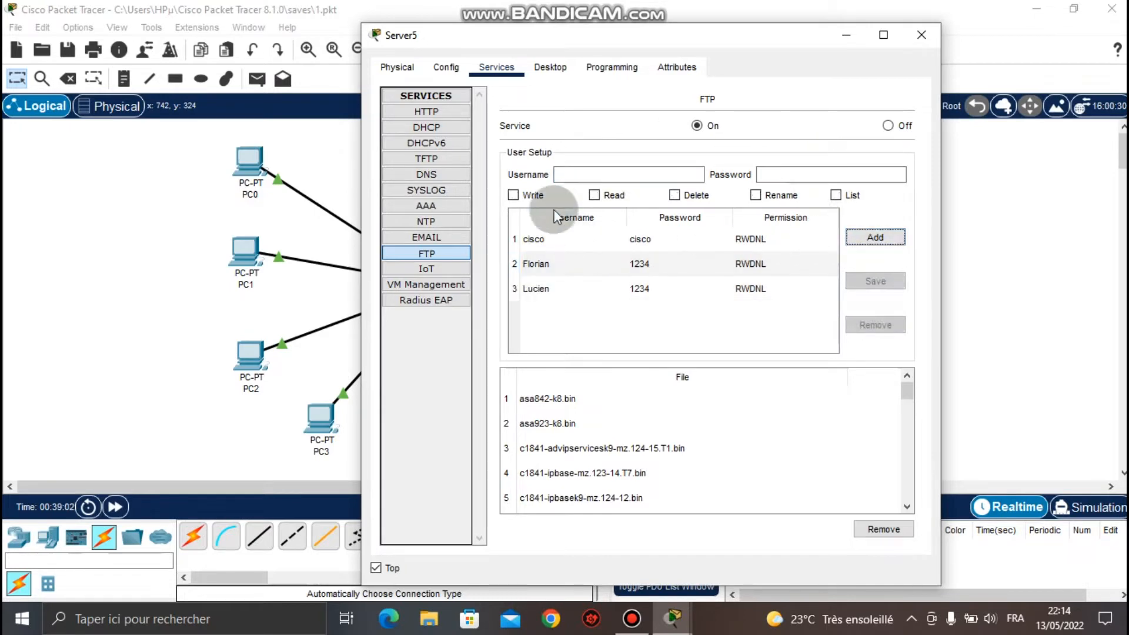
Add a fourth FTP user with its own password and all five permissions.
click(592, 176)
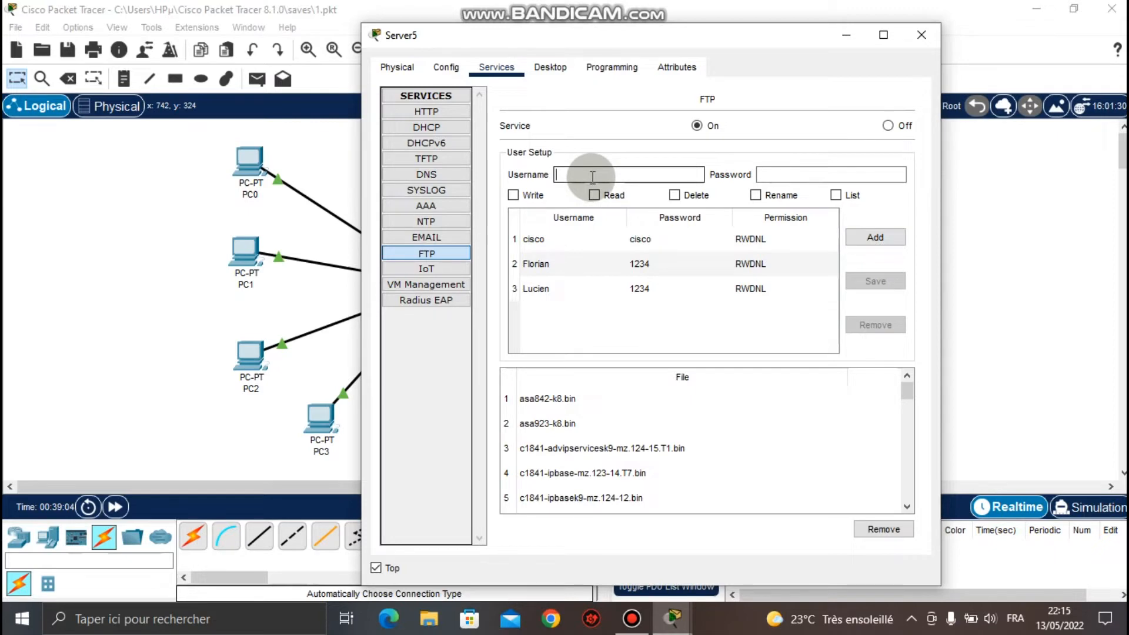
text(EQlie)
key(BackSpace)
key(BackSpace)
key(BackSpace)
key(BackSpace)
text(lie)
key(Tab)
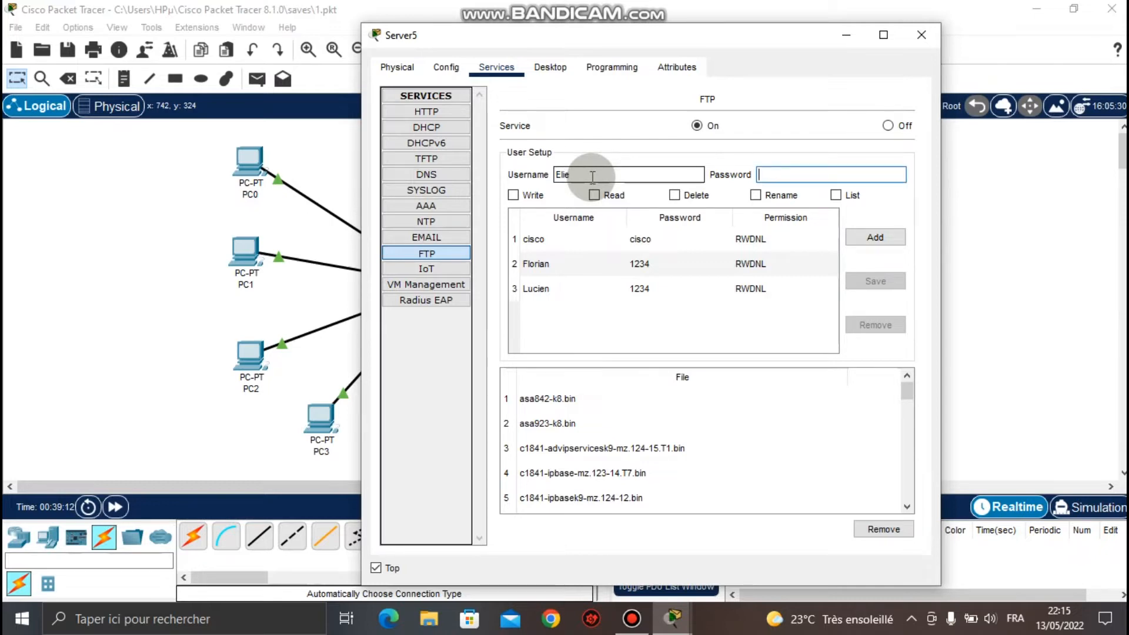
text(1234)
click(512, 195)
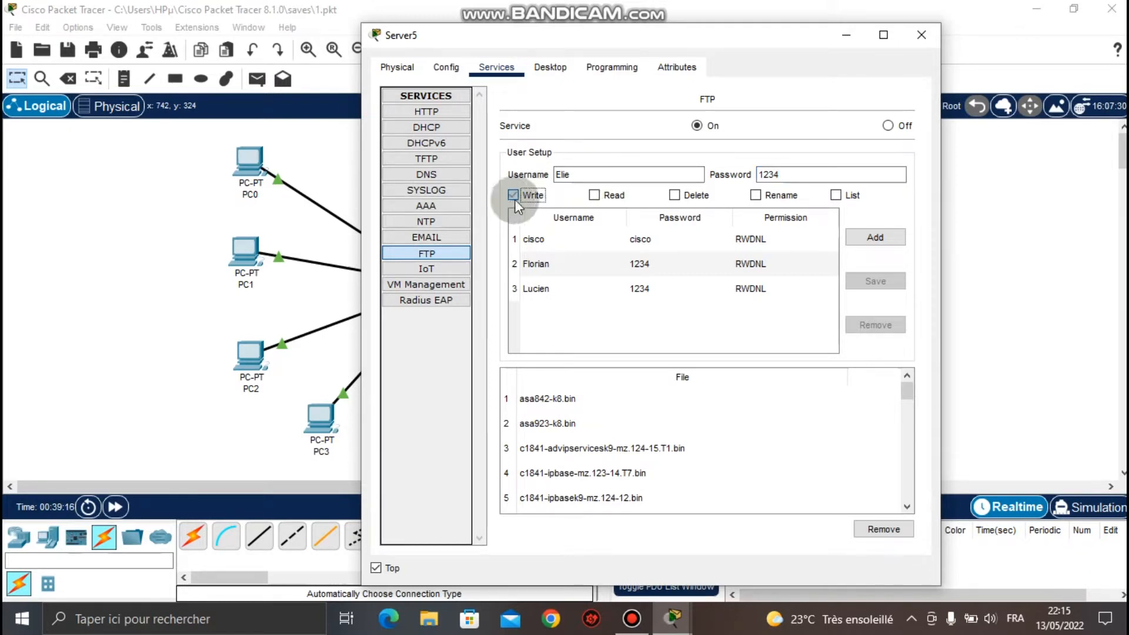
click(593, 196)
click(674, 196)
click(756, 195)
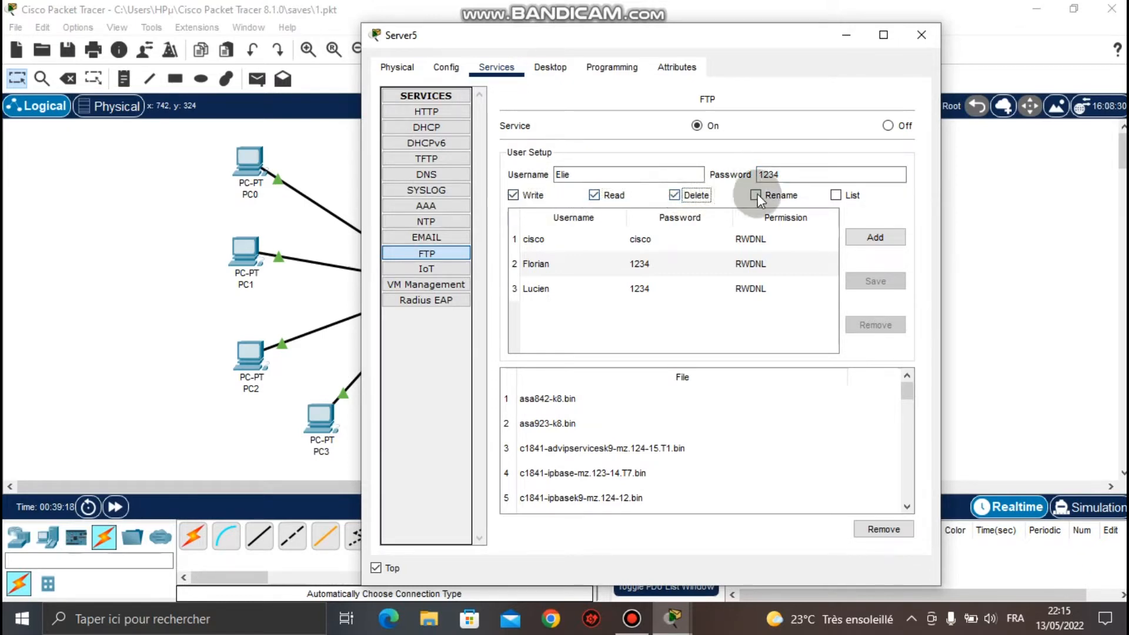
click(850, 195)
click(871, 236)
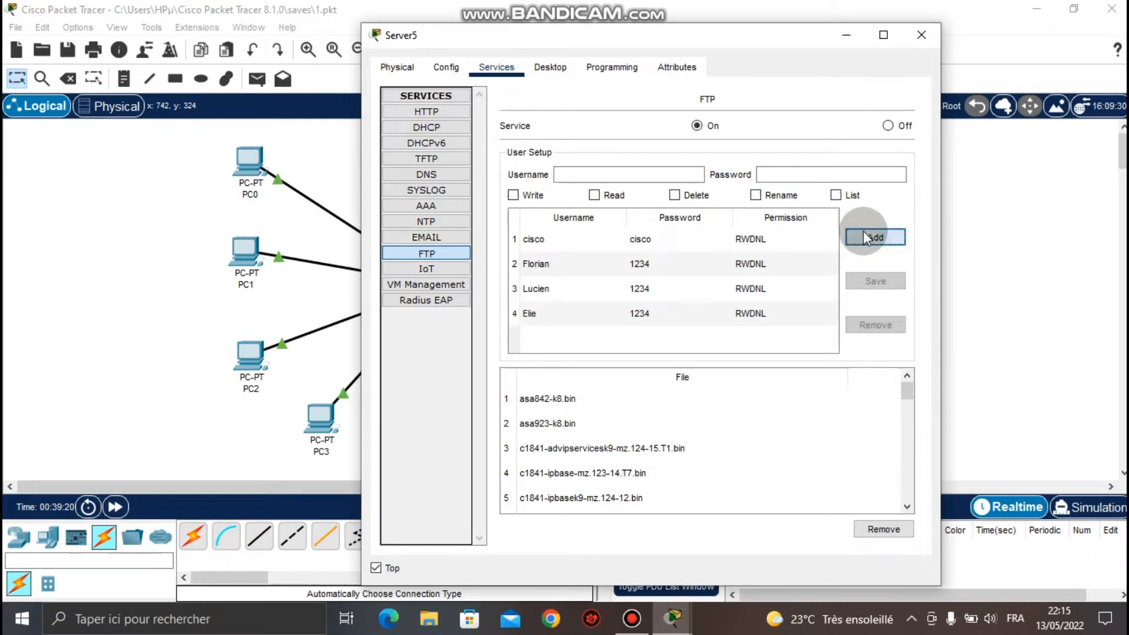
Add a fifth FTP account from a loaded entry, replacing only the username.
click(594, 287)
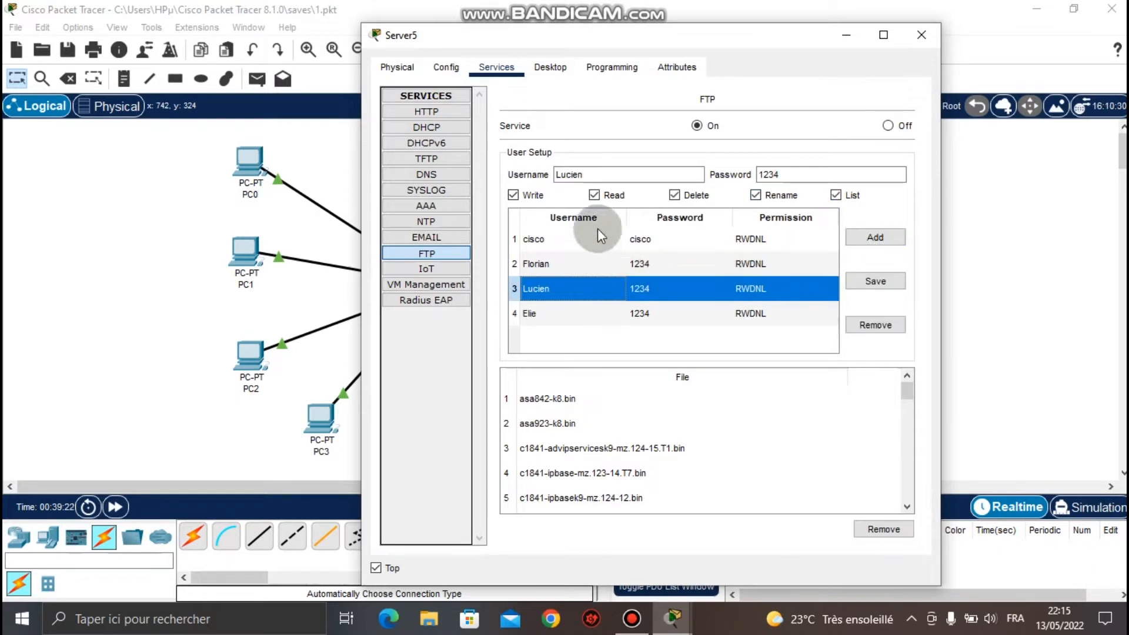
click(568, 264)
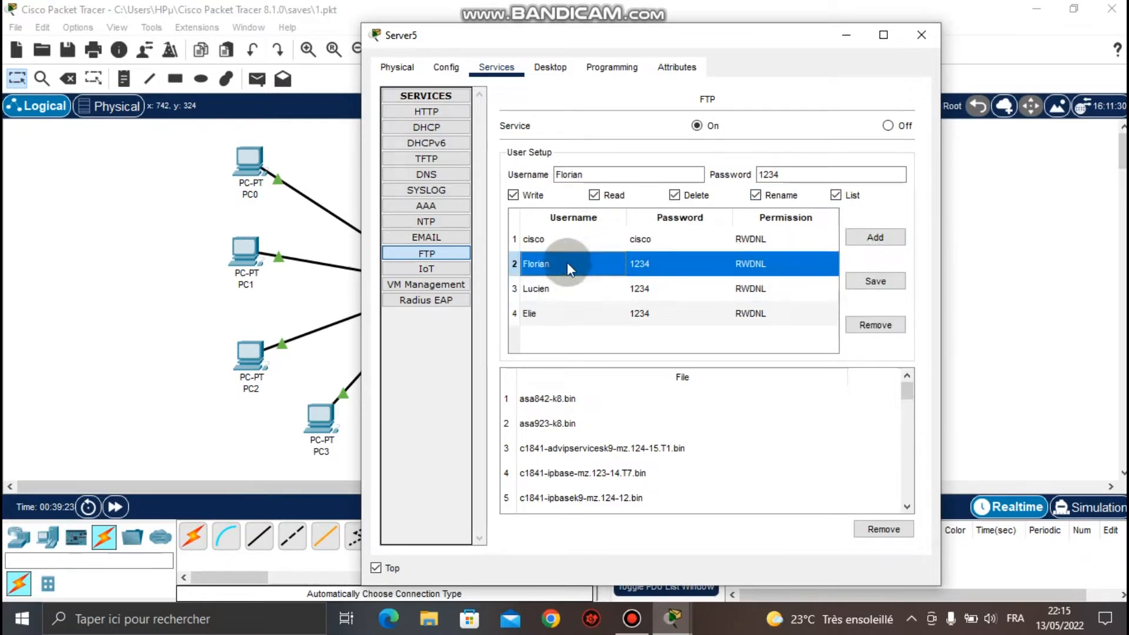
click(561, 308)
click(576, 176)
drag(576, 176, 556, 176)
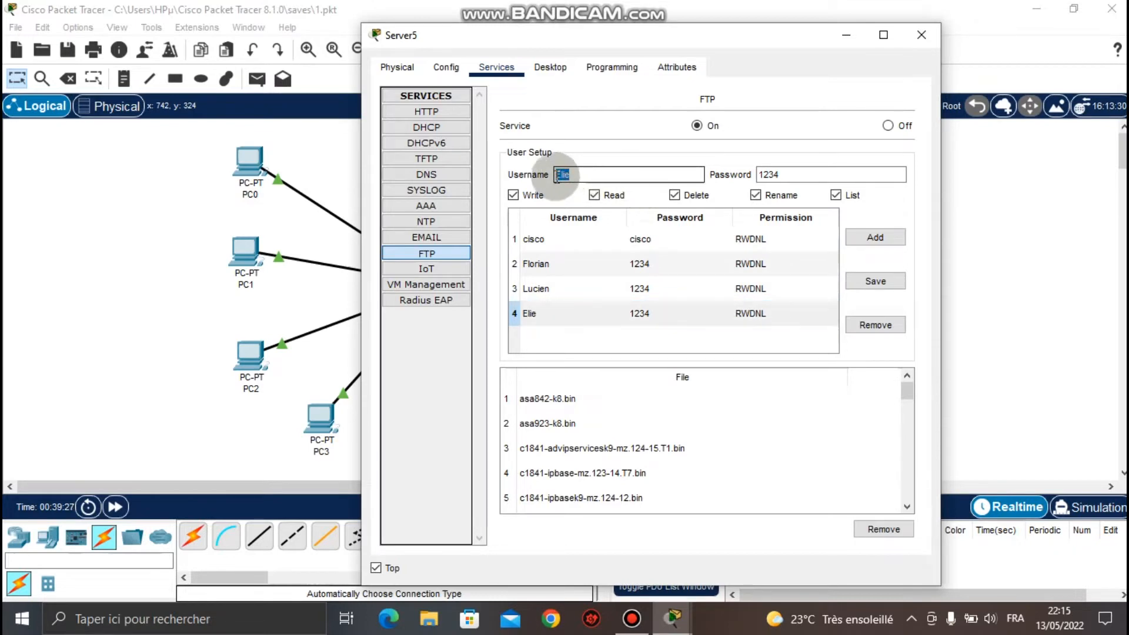
key(BackSpace)
text(Christian)
click(865, 235)
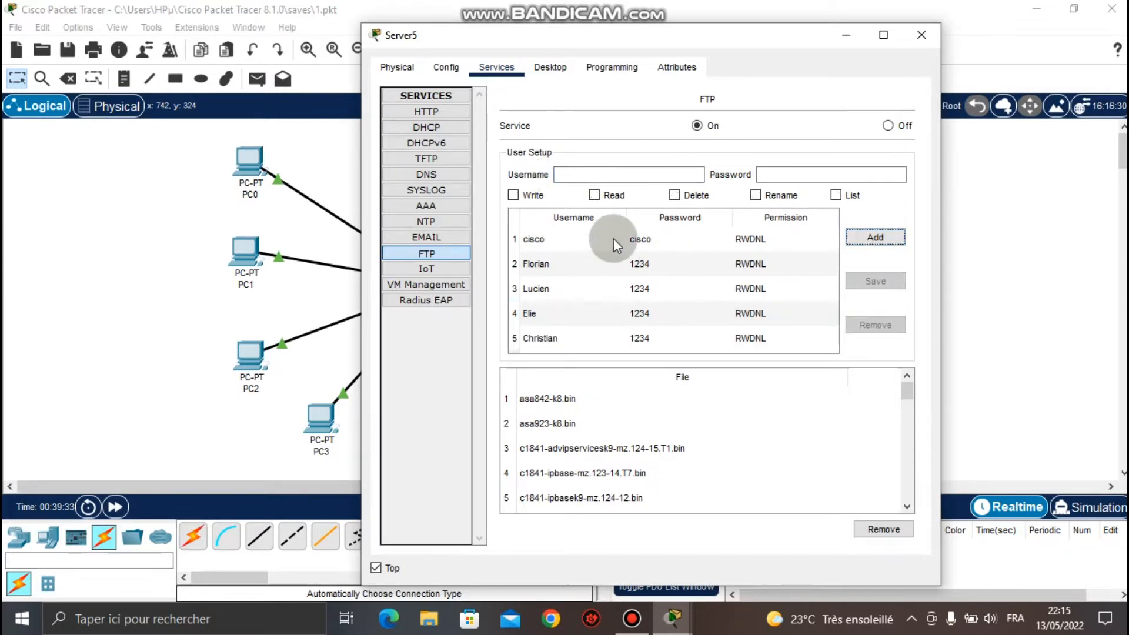
Check the FTP user entries one by one, then close Server5's window.
click(545, 337)
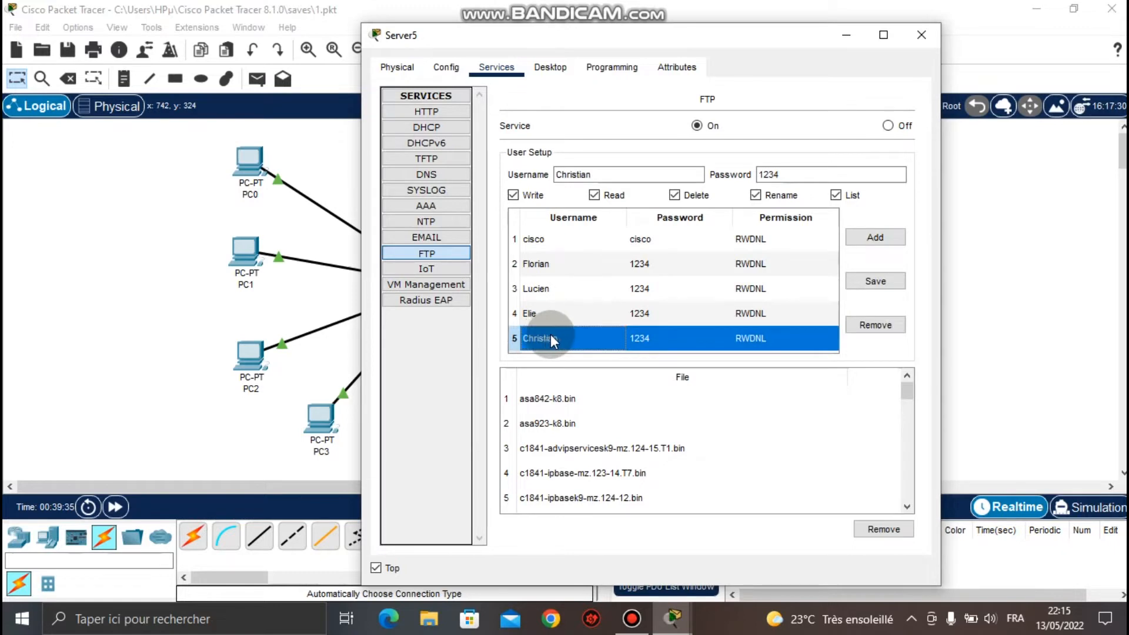
click(596, 312)
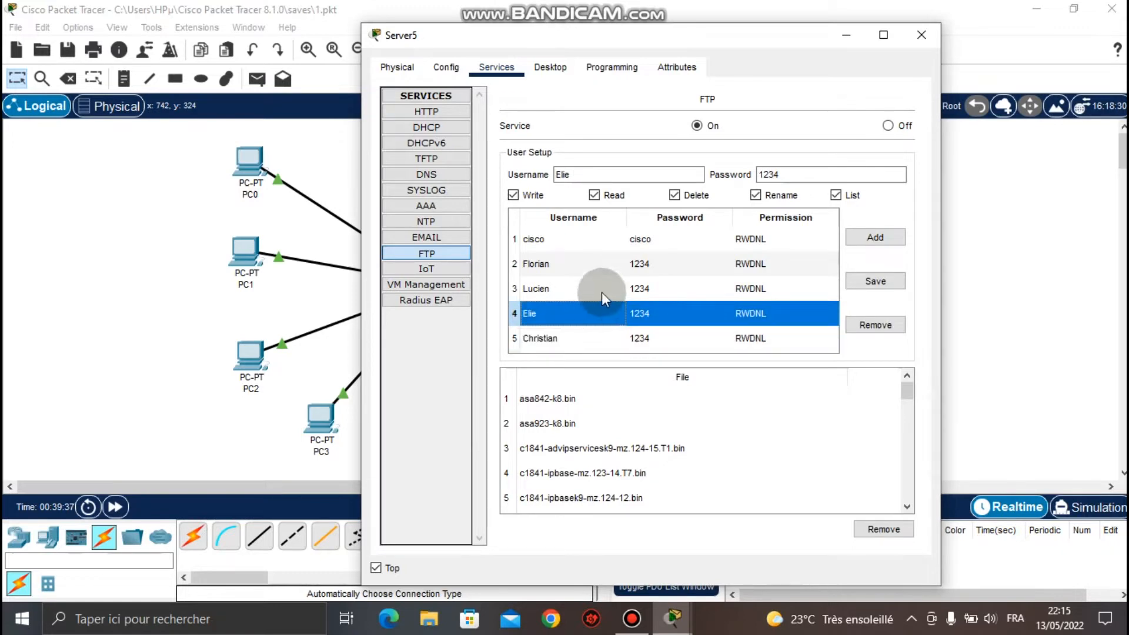
click(604, 291)
click(626, 264)
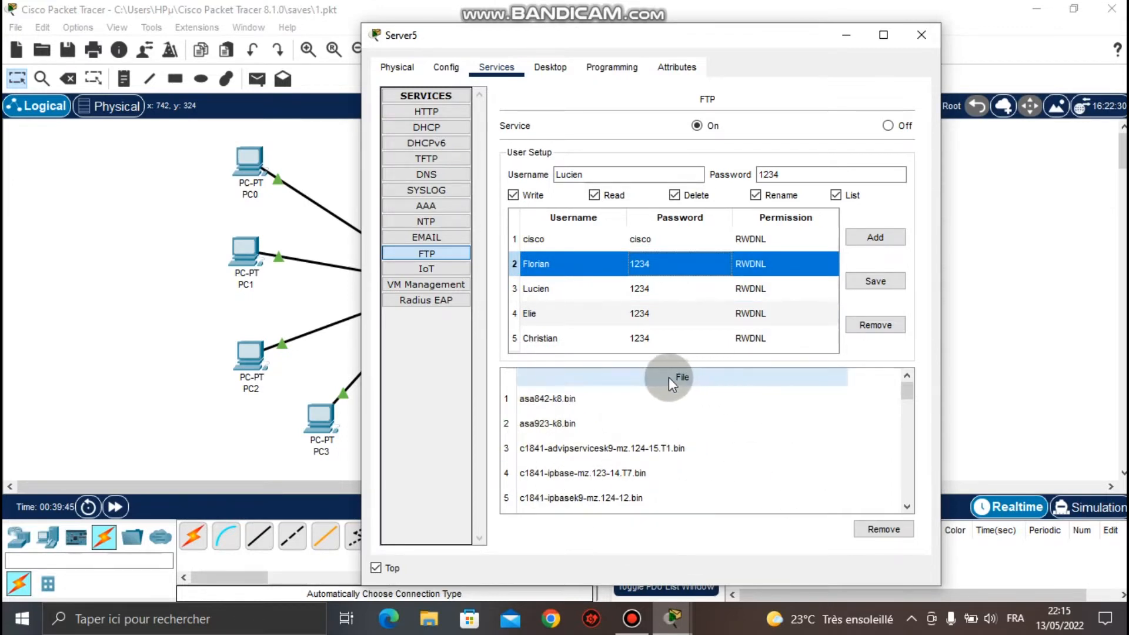
drag(910, 393, 908, 332)
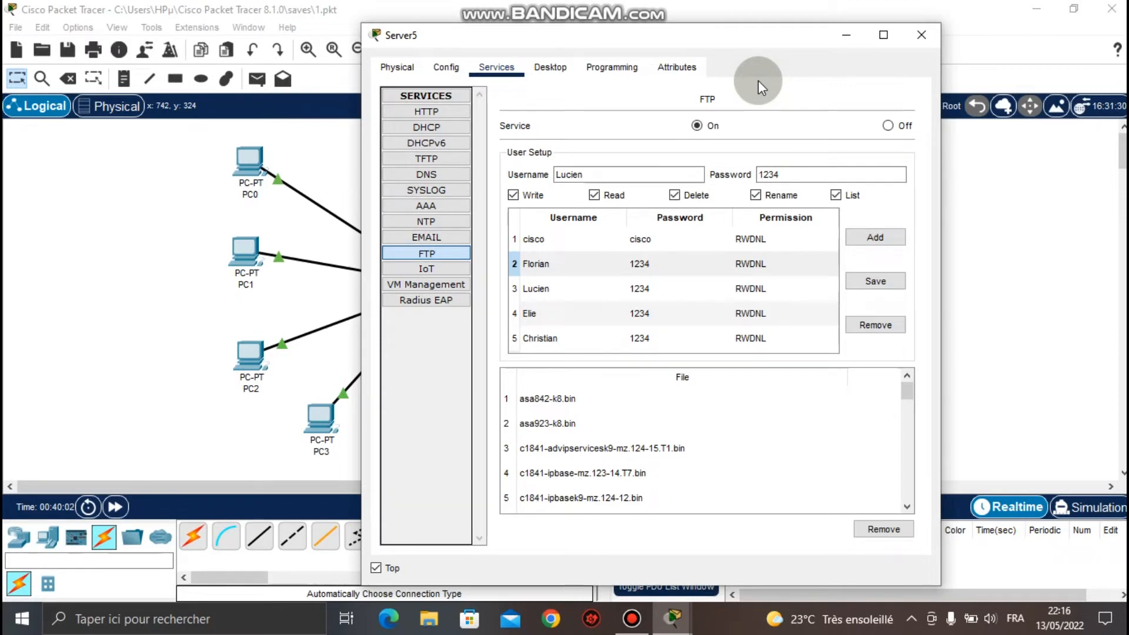
click(917, 36)
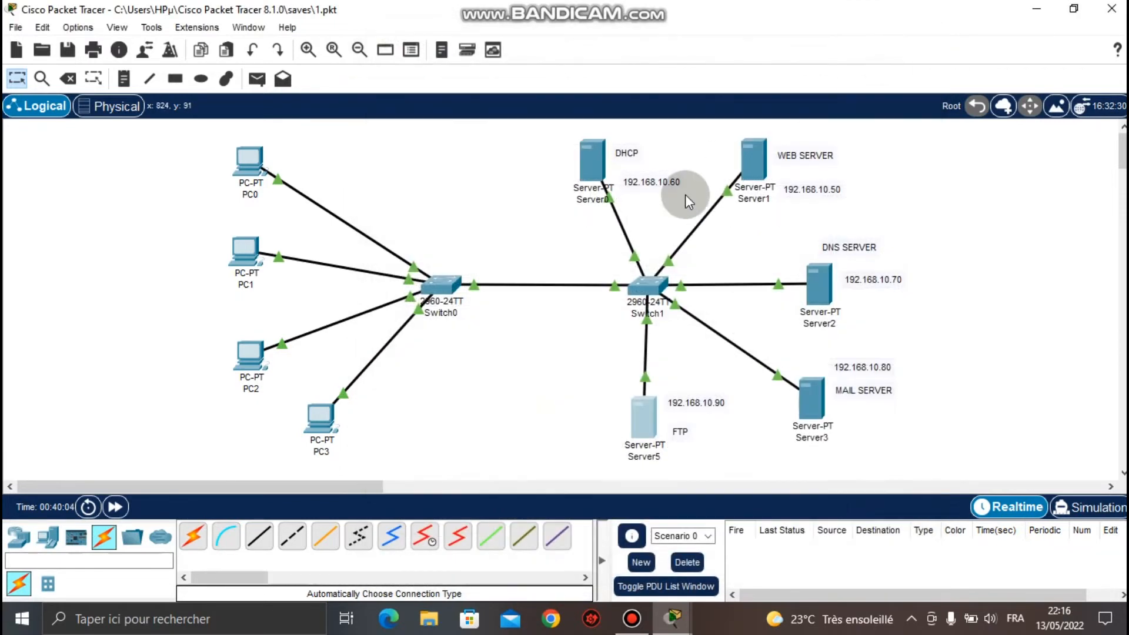
Touch up the 192.168.10.90 note, nudge the FTP note up, and open PC0's Desktop.
click(717, 410)
drag(720, 402, 665, 403)
key(ctrl+c)
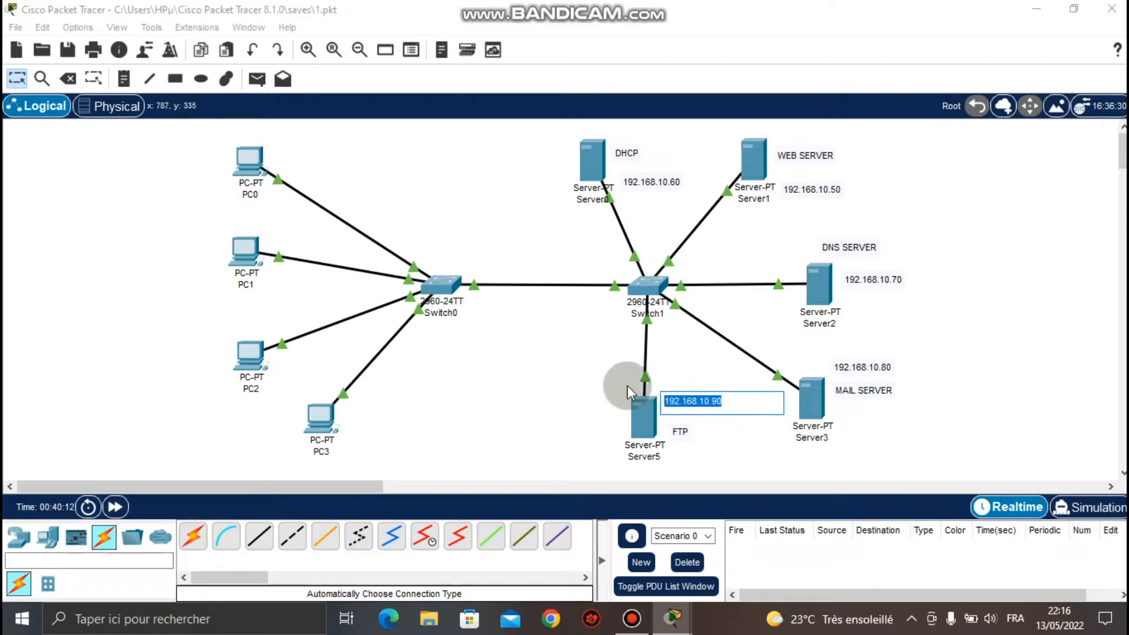
click(606, 379)
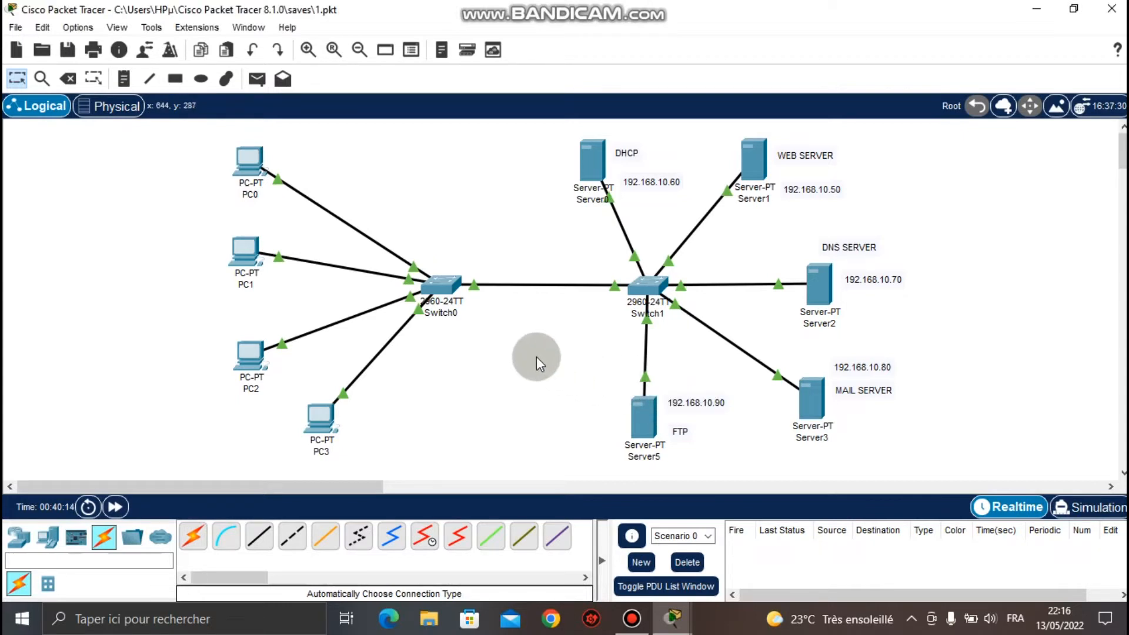
drag(687, 429, 686, 422)
click(252, 158)
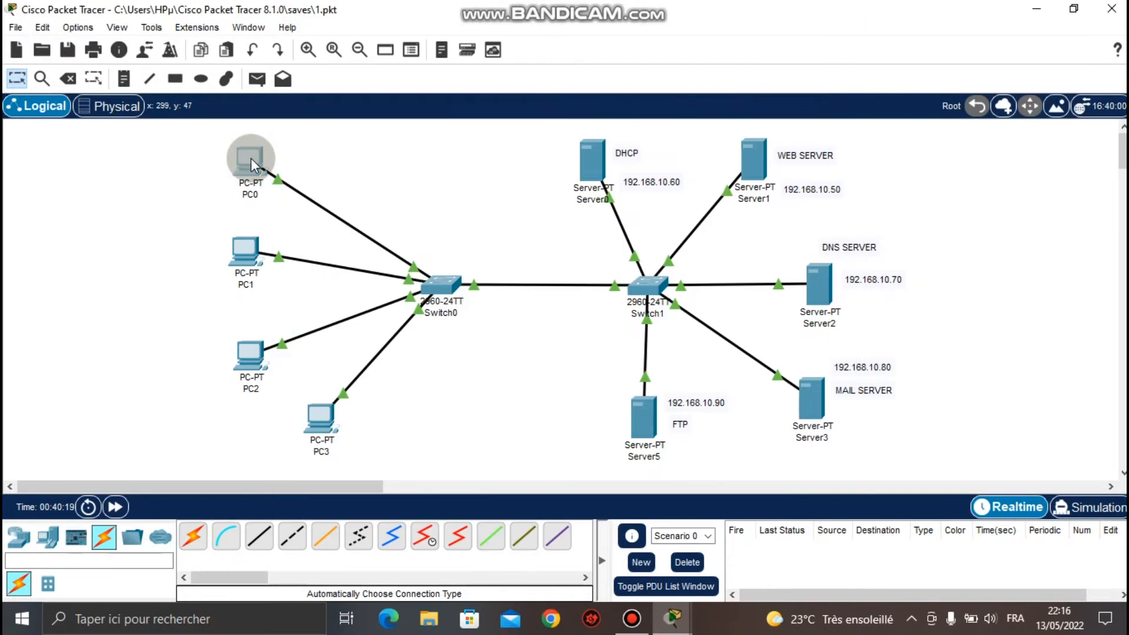
click(343, 142)
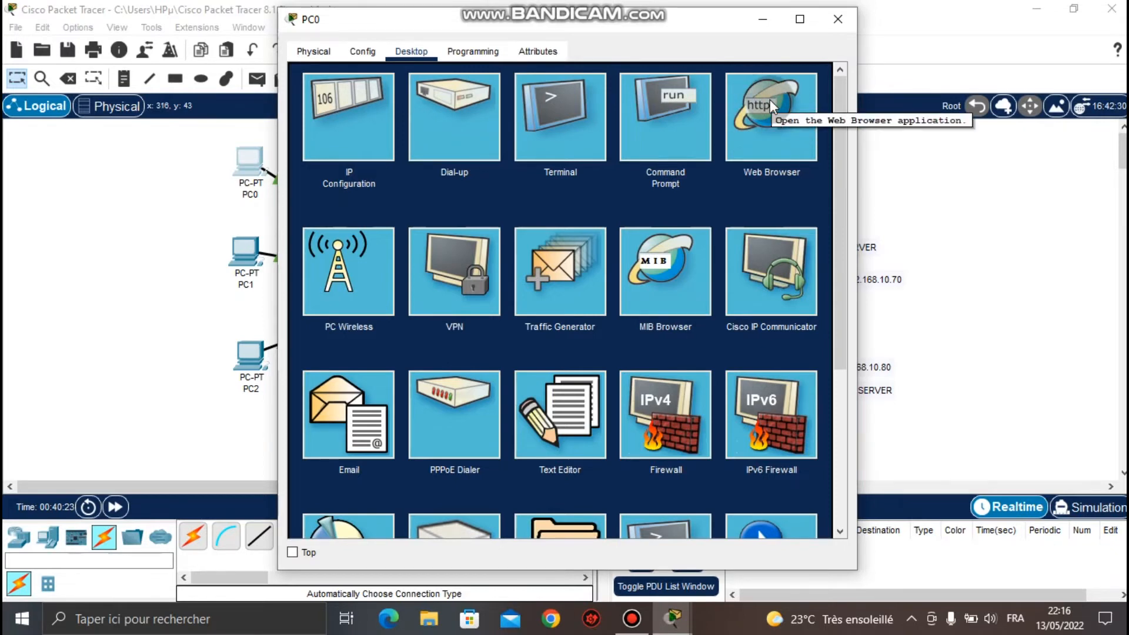
Connect PC0 to the server by running ftp 192.168.10.90 in its Command Prompt.
click(674, 162)
click(654, 109)
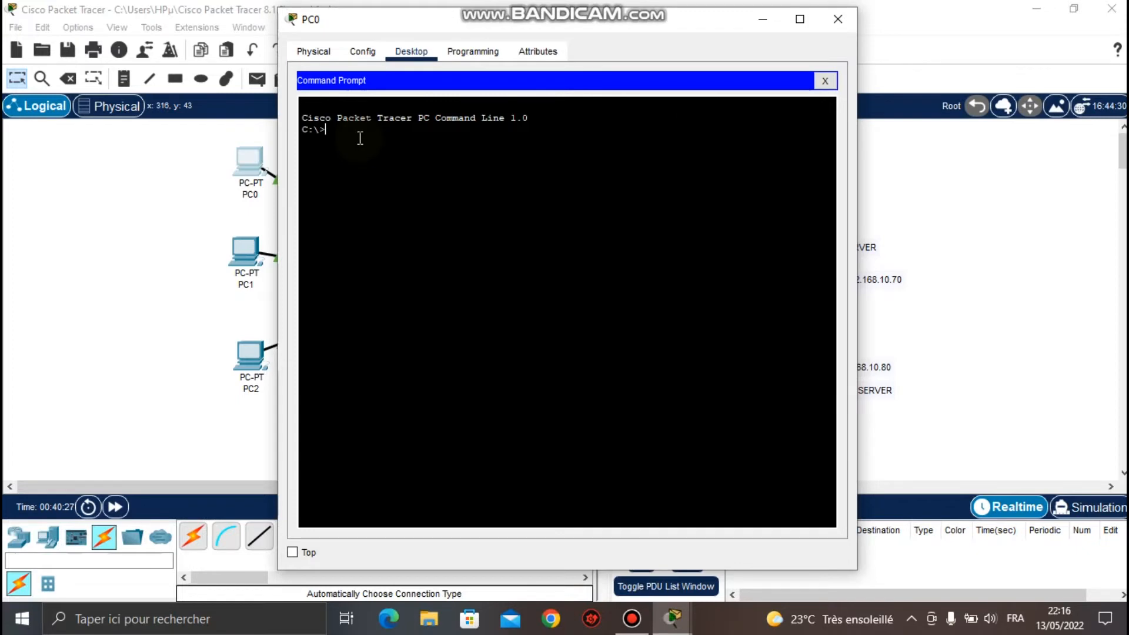
text(fet)
key(BackSpace)
key(BackSpace)
text(tp)
right_click(360, 137)
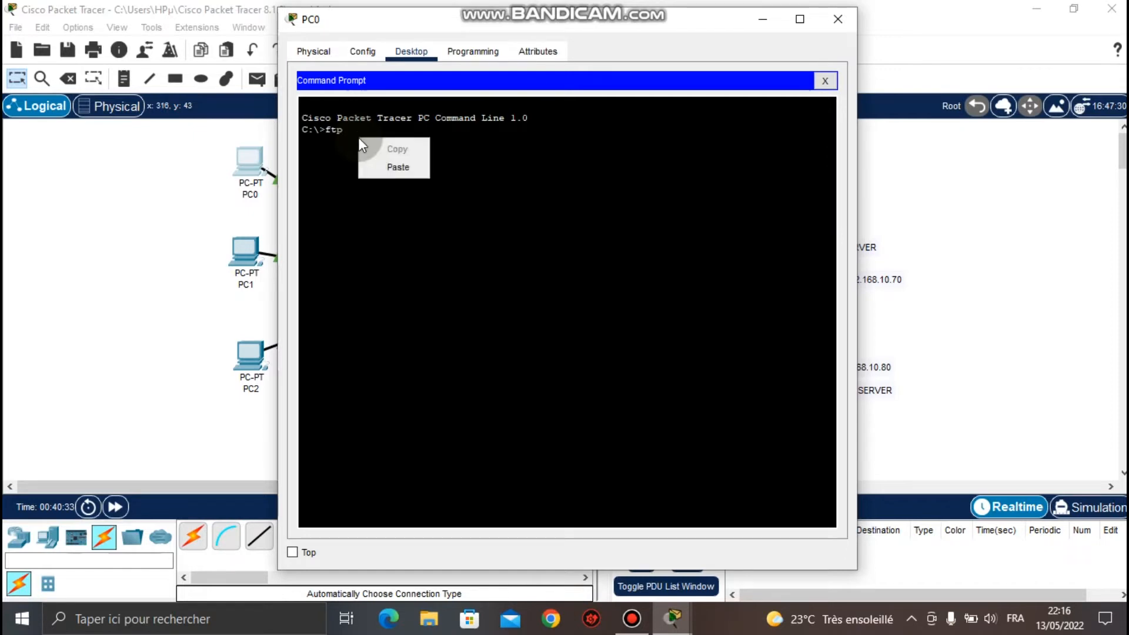
click(391, 165)
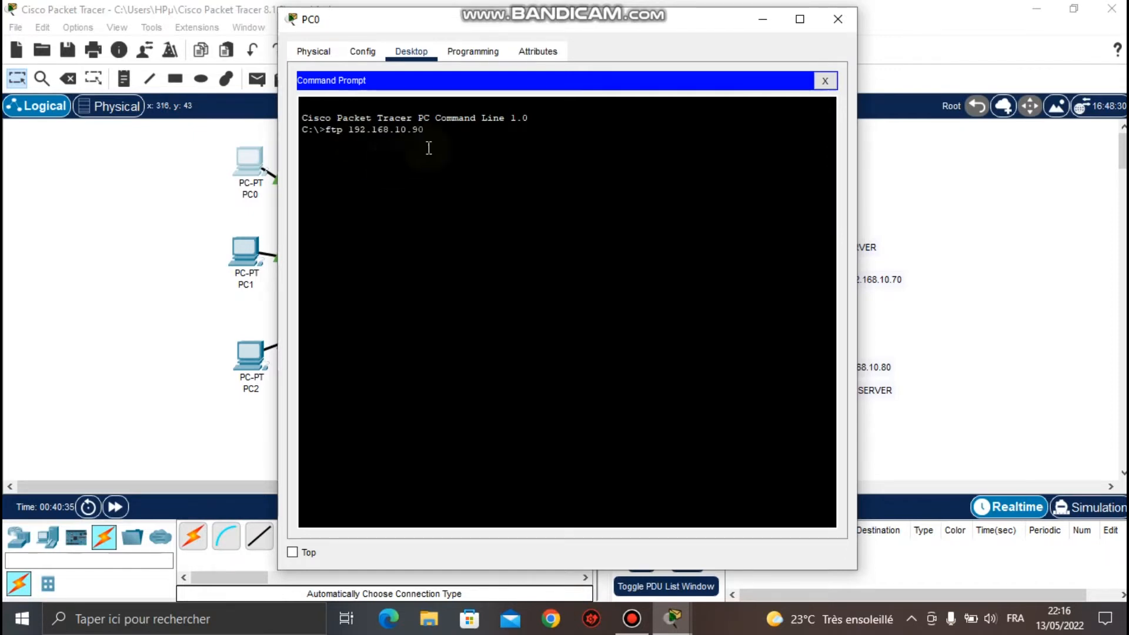
drag(428, 130, 350, 130)
key(ctrl+c)
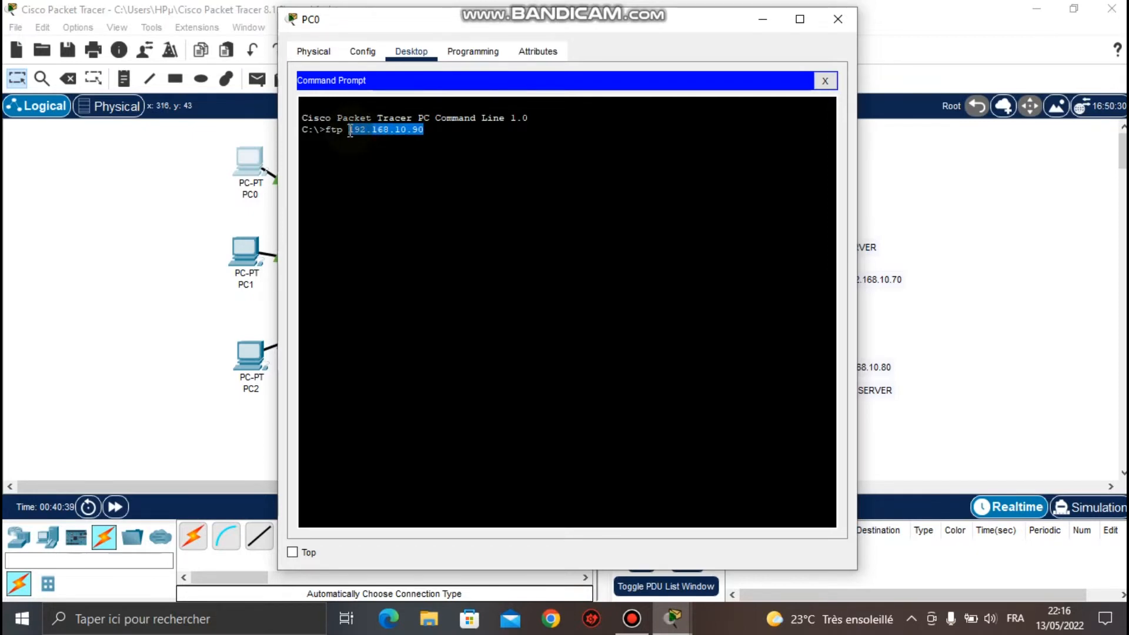
click(425, 129)
key(Return)
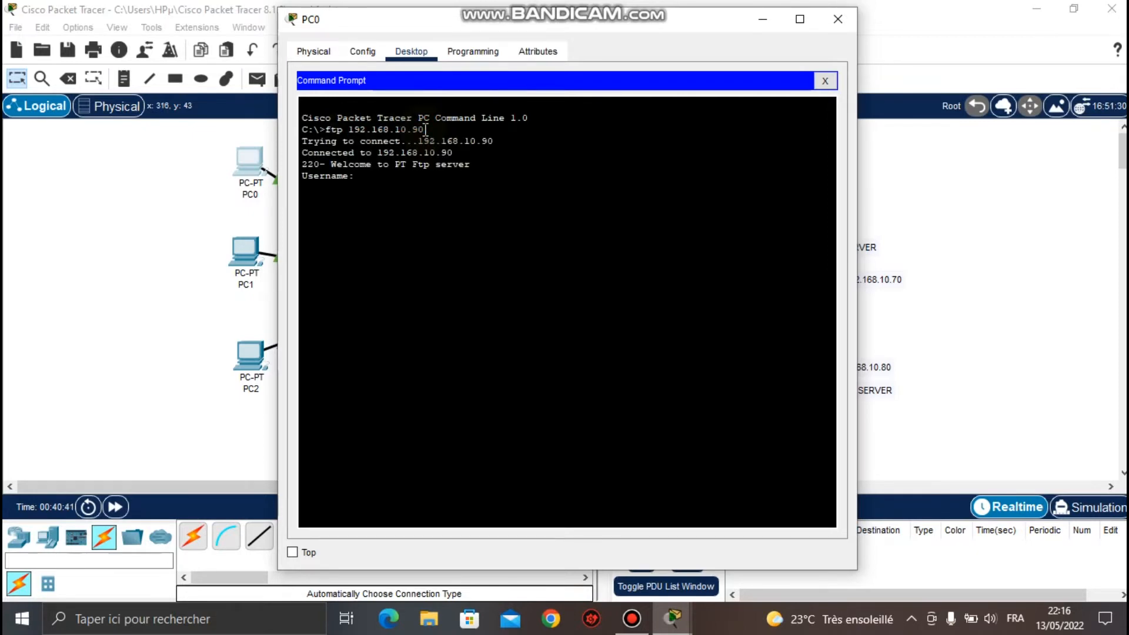
Log in with one FTP account's username and password.
drag(348, 176, 303, 176)
click(366, 176)
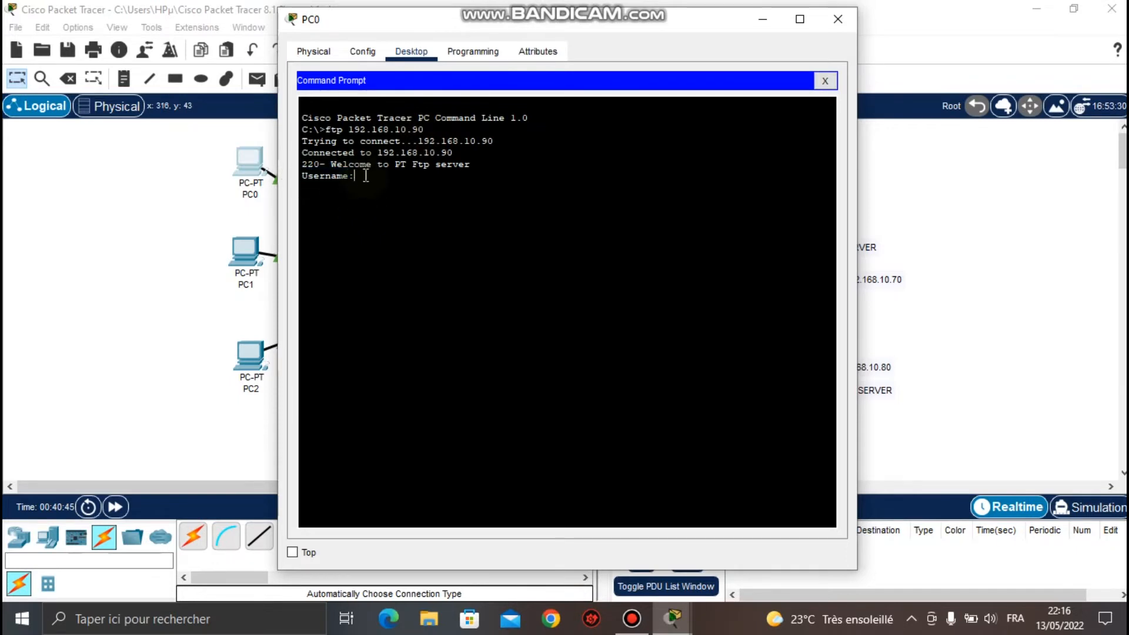
text(Florian)
key(Return)
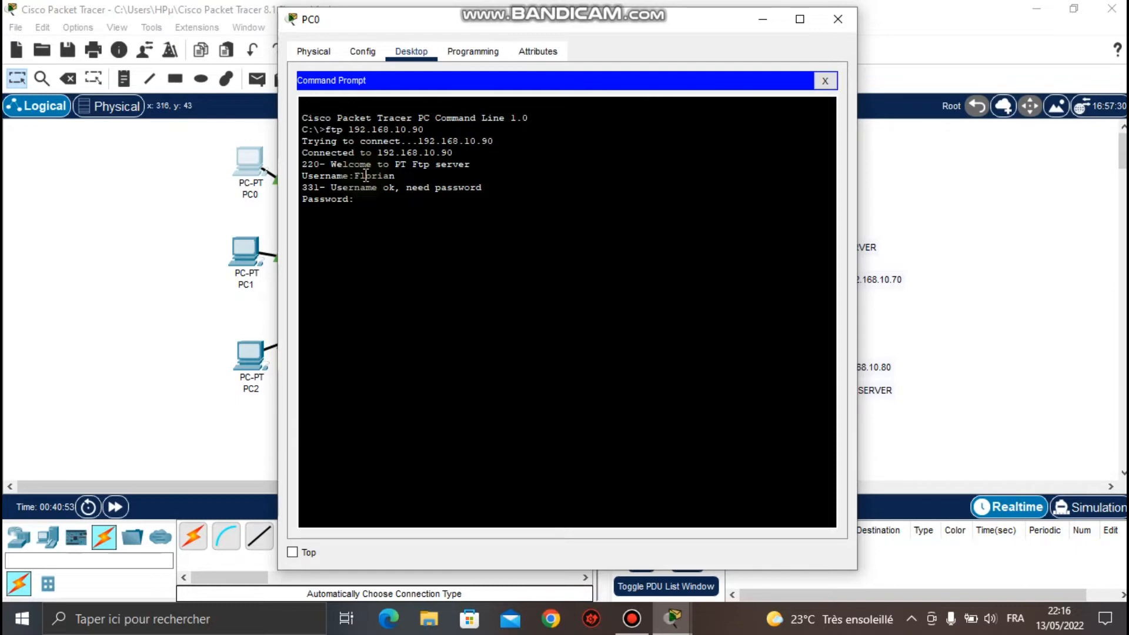
key(Return)
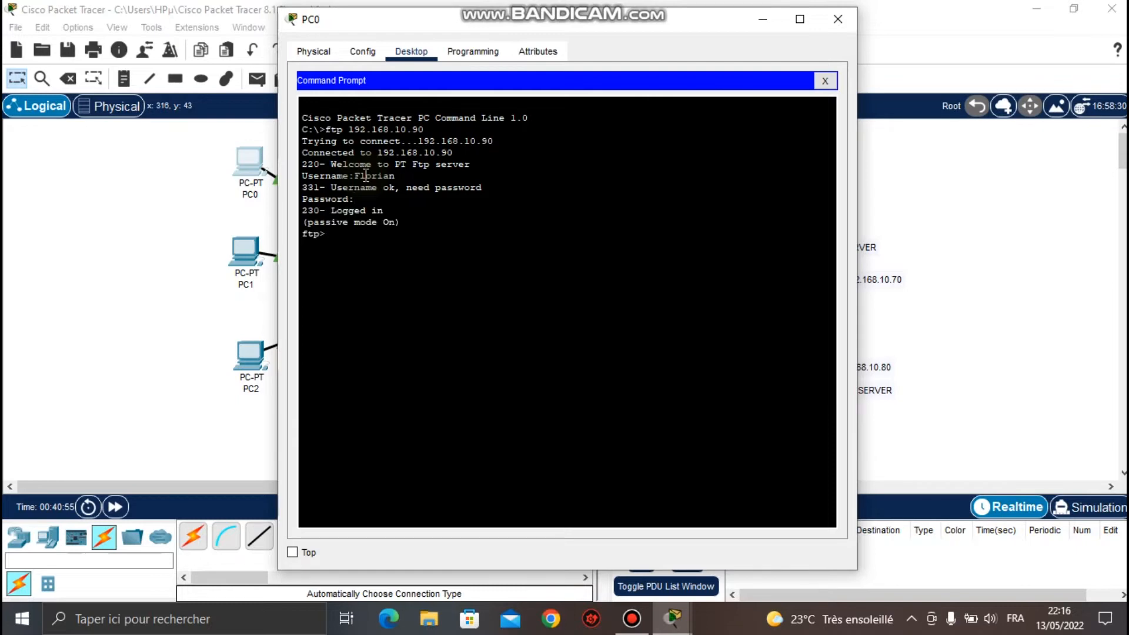
key(Return)
key(Return)
key(Return)
key(Return)
key(Return)
key(Return)
key(Return)
key(Return)
key(Return)
key(Return)
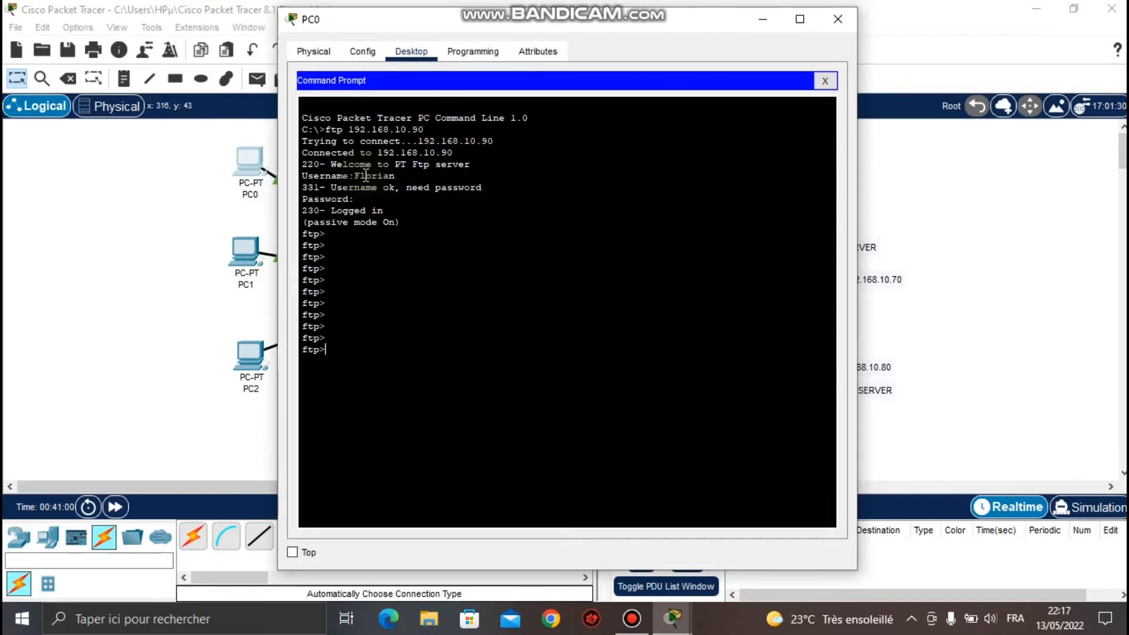
List the server's files with dir, highlight the output, and close PC0's window.
text(dir)
key(Return)
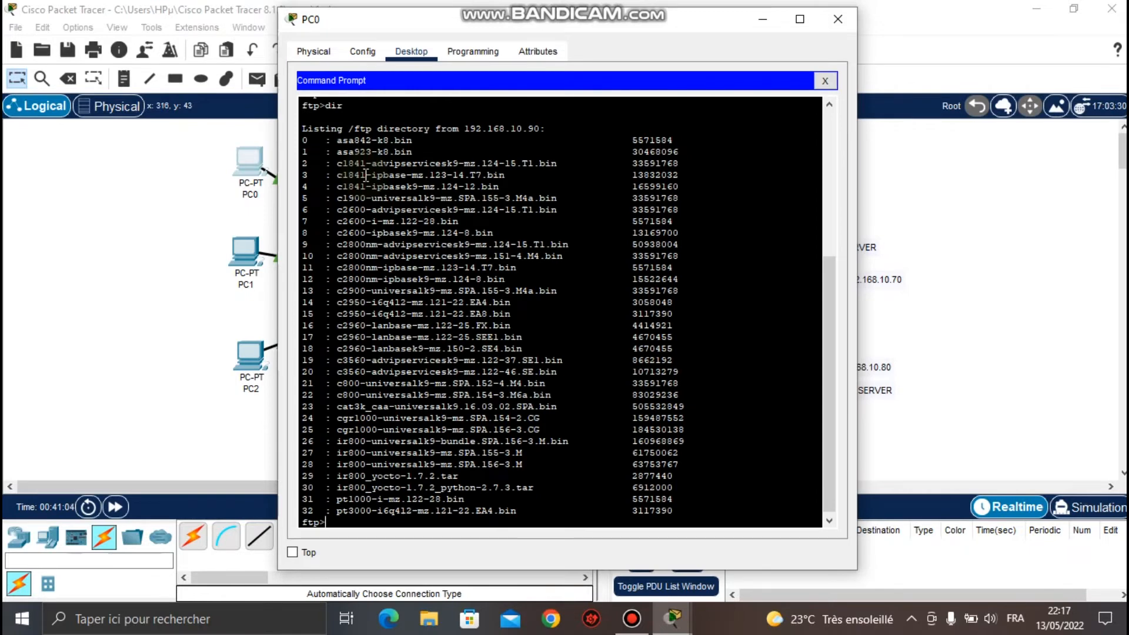
mouse_move(339, 106)
mouse_down()
mouse_move(295, 103)
mouse_move(327, 105)
mouse_up()
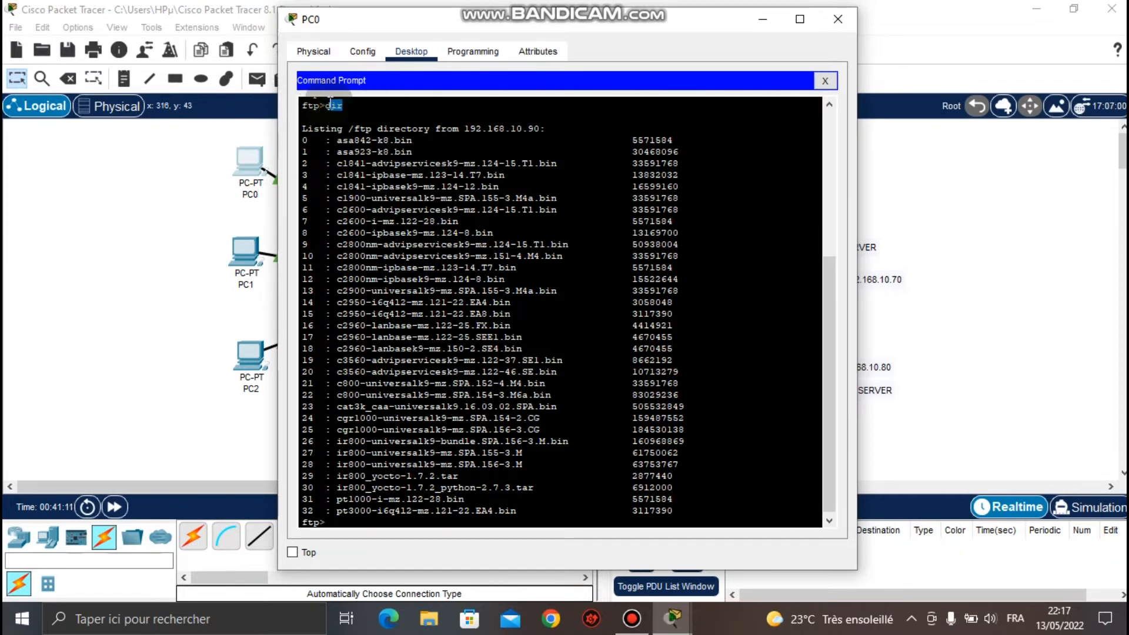
click(305, 124)
drag(304, 124, 827, 482)
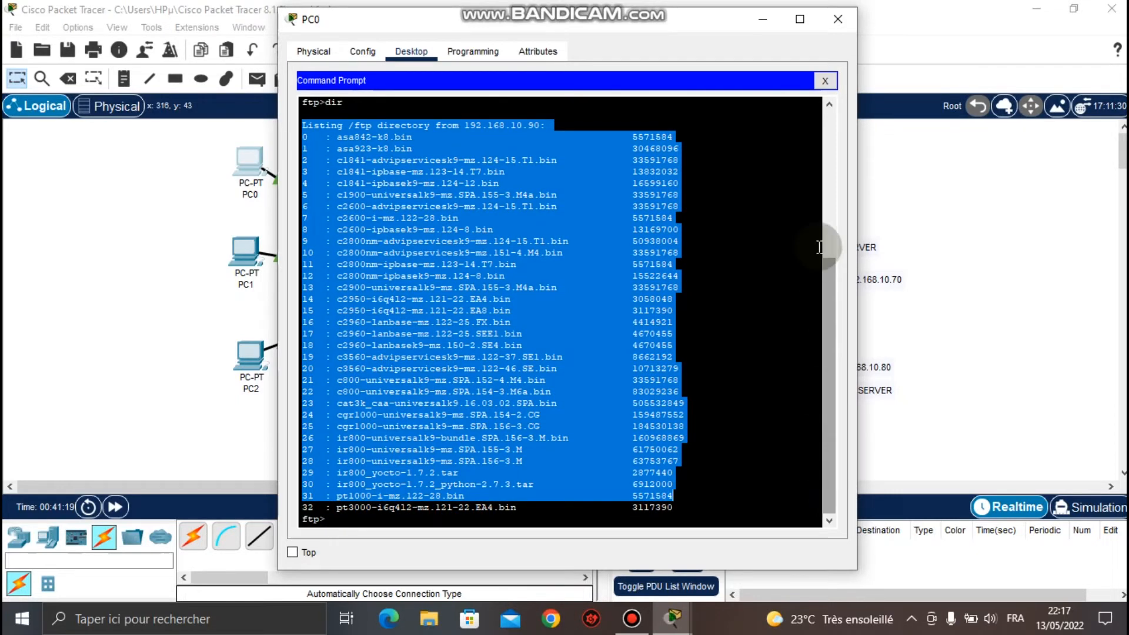
click(834, 25)
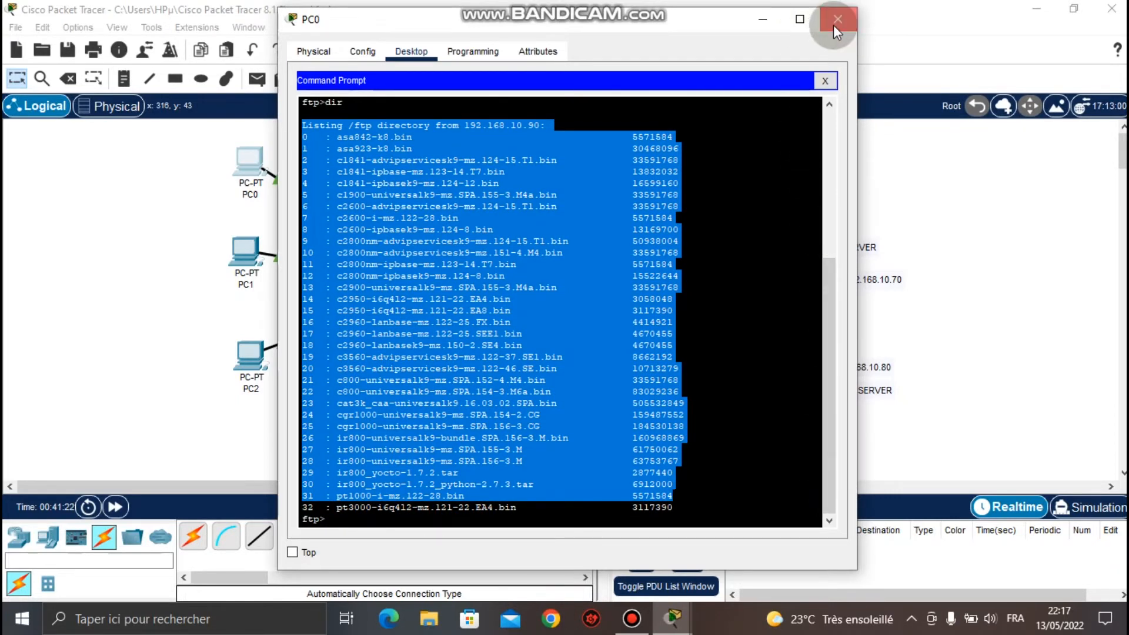
From PC1's Command Prompt, connect with ftp 192.168.10.90.
click(253, 251)
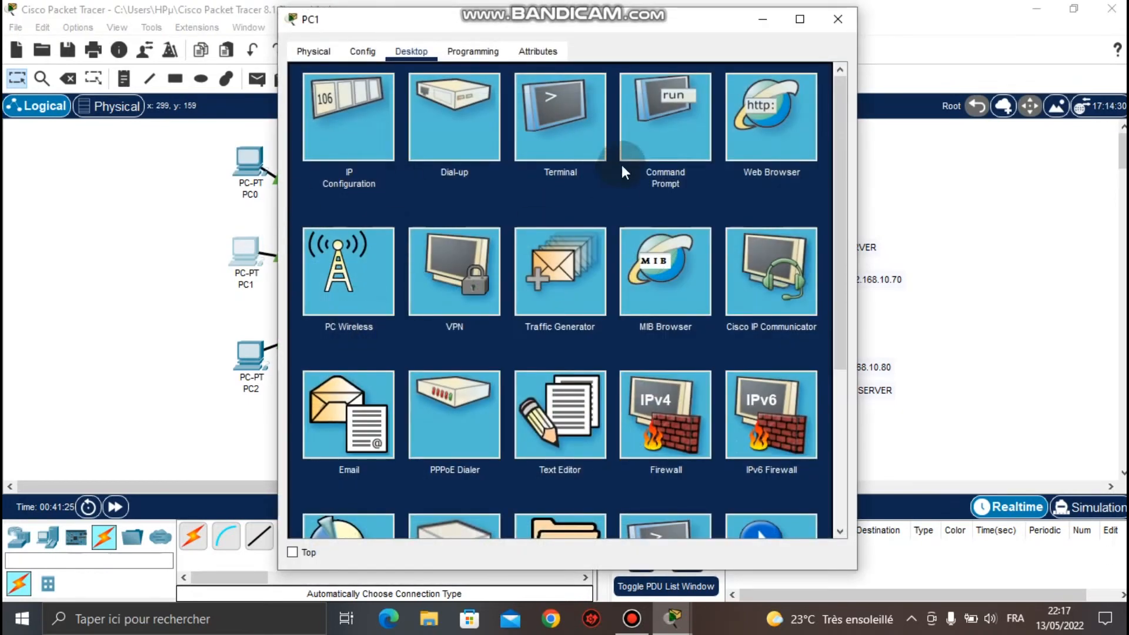
click(667, 131)
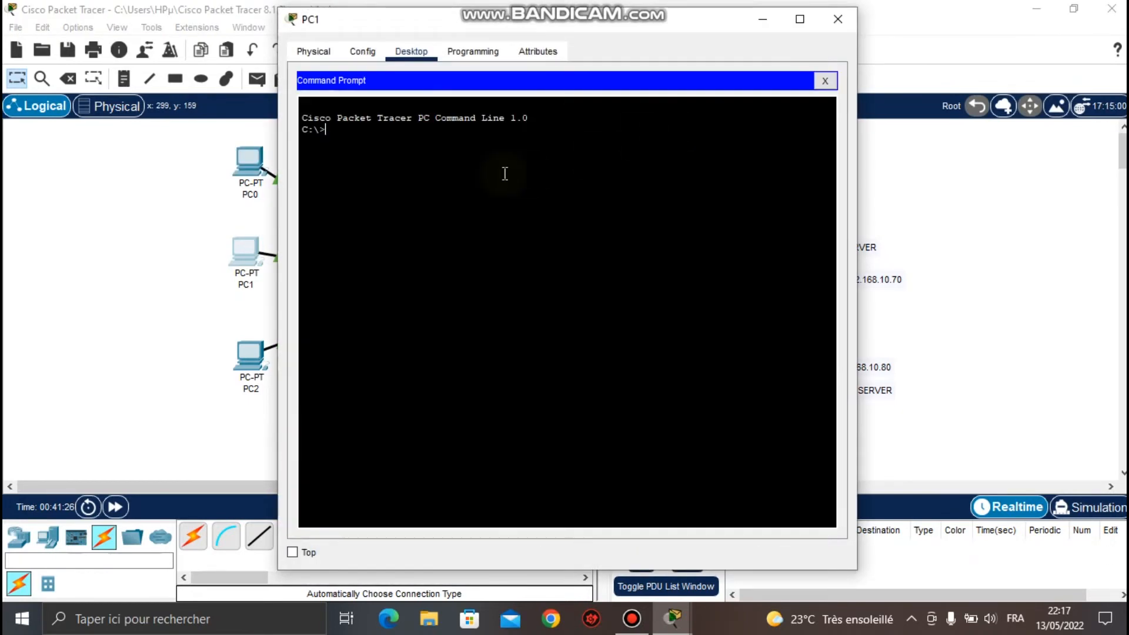
text(ftp)
right_click(450, 150)
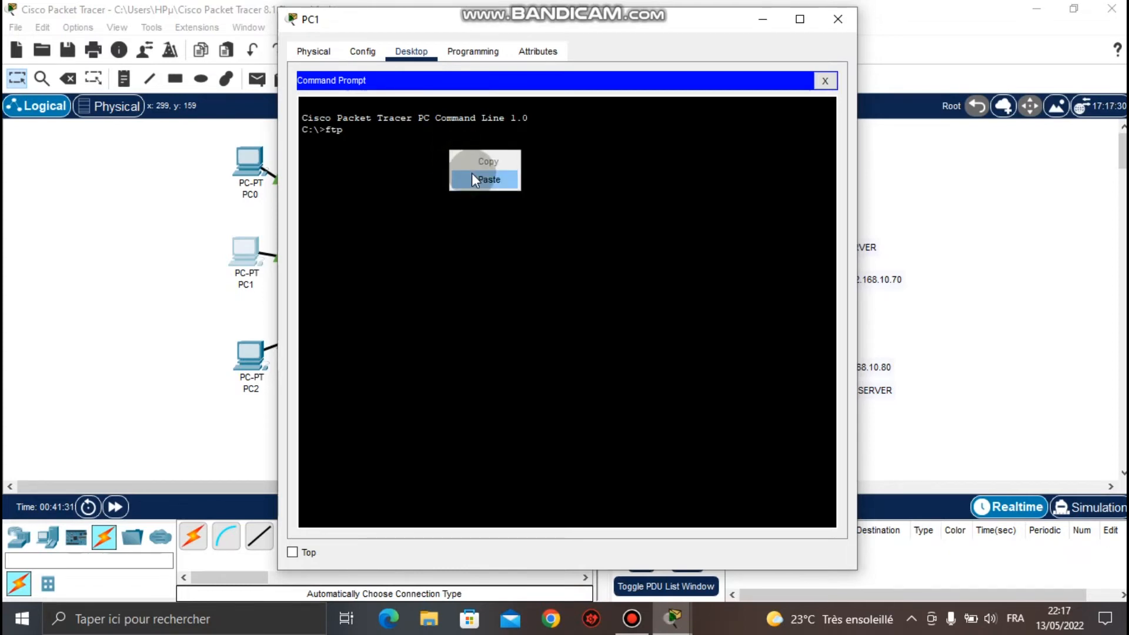
click(472, 173)
key(Return)
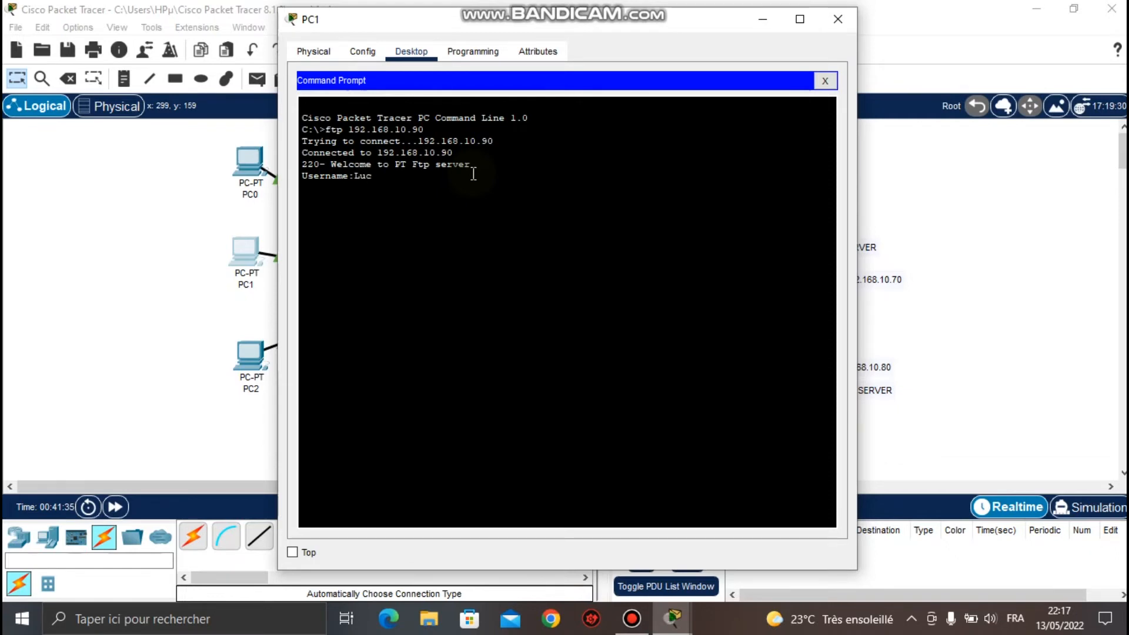
Log in with another account, list the files with dir, and close PC1's window.
key(Return)
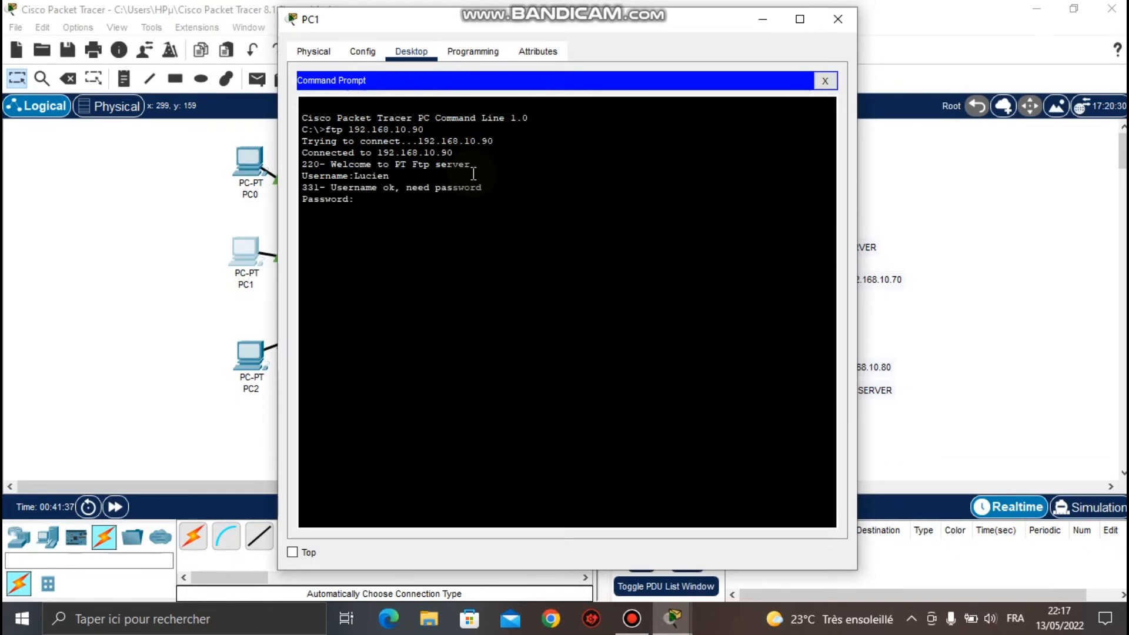
key(Return)
key(Return)
key(Return)
key(Return)
key(Return)
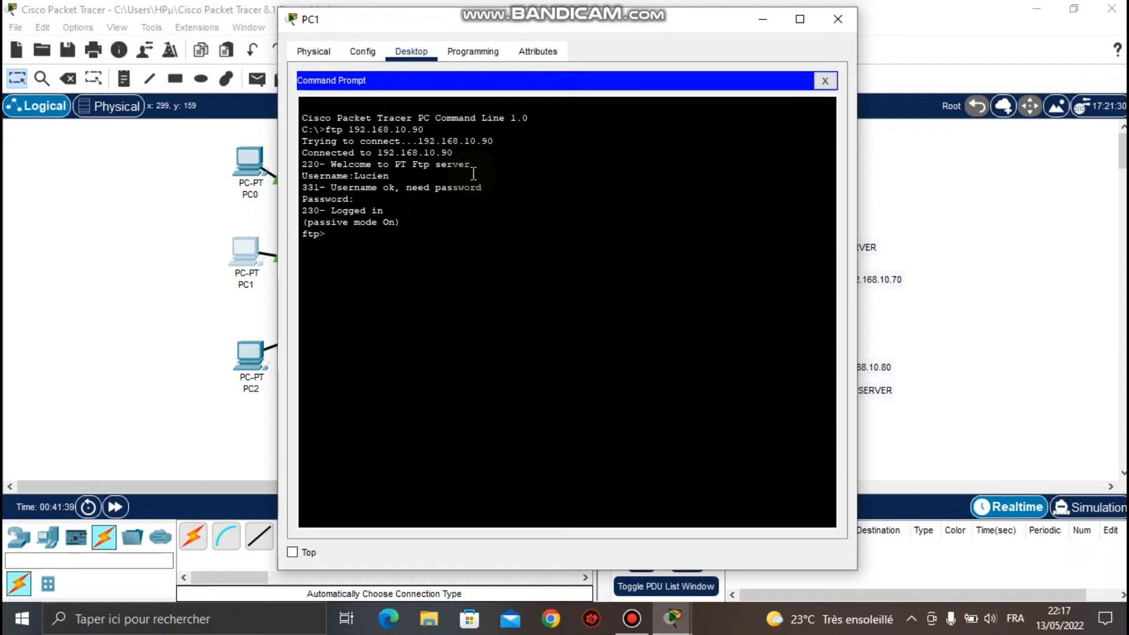
text(dir)
key(Return)
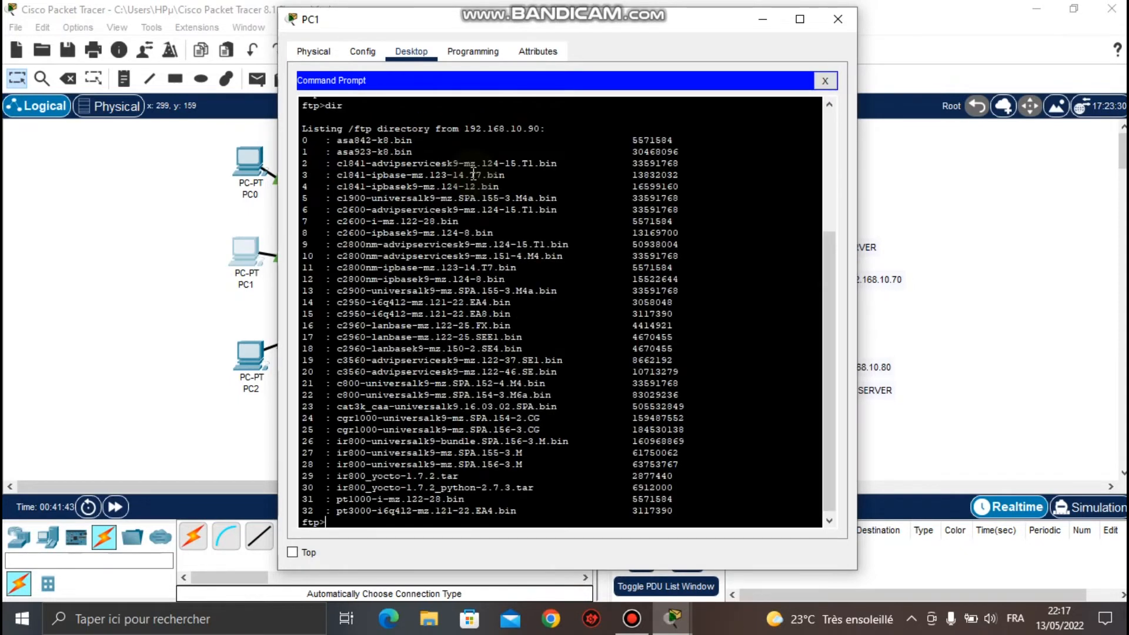
key(Return)
key(Return)
key(Return)
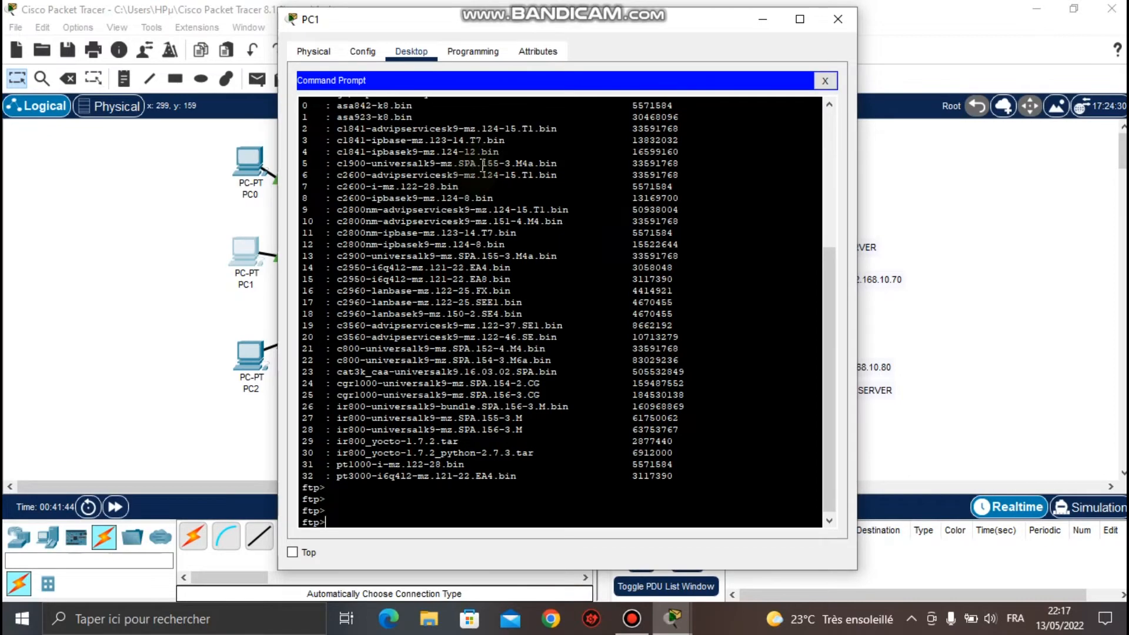
click(835, 18)
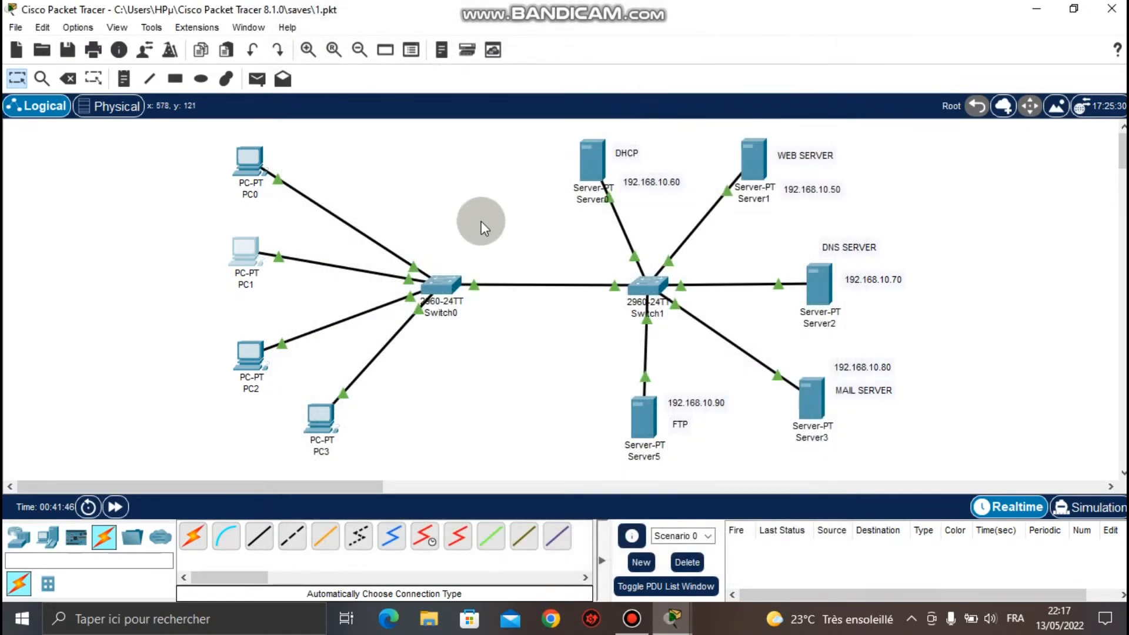
In PC2's command prompt, connect to the FTP server with ftp 192.168.10.90.
click(250, 350)
click(555, 176)
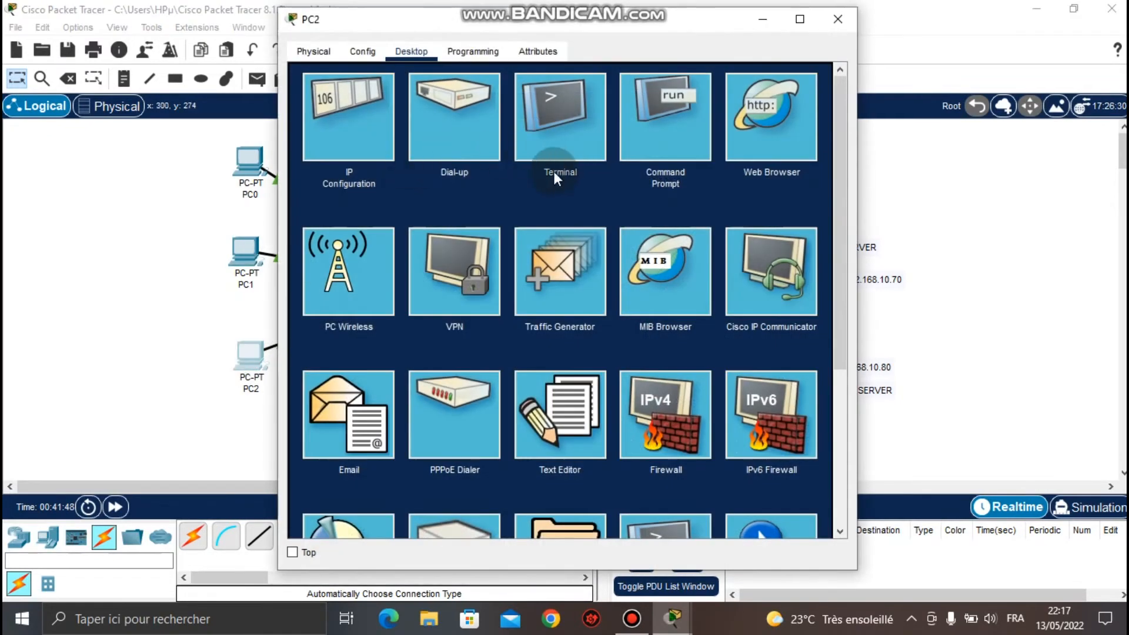
click(678, 108)
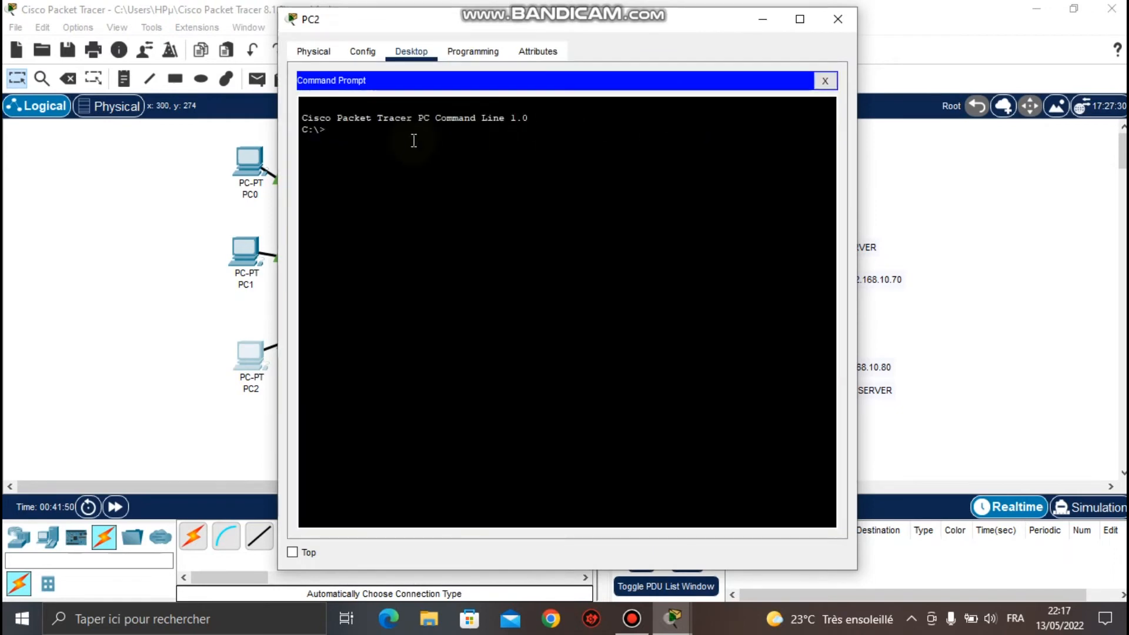
text(f)
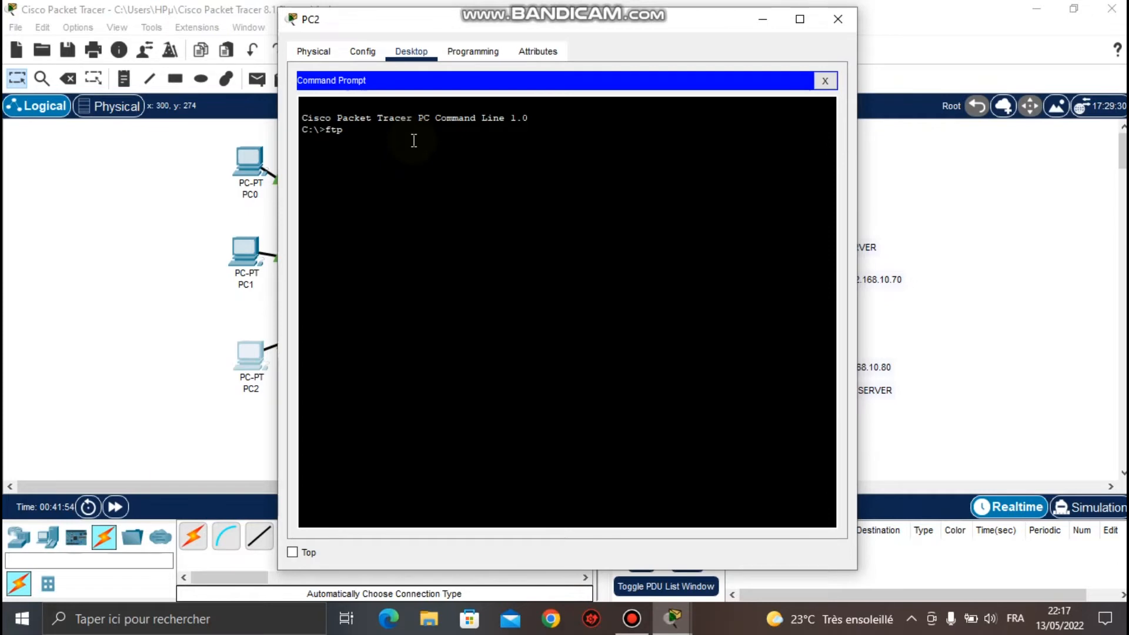
text(tp)
right_click(414, 140)
click(444, 173)
key(Return)
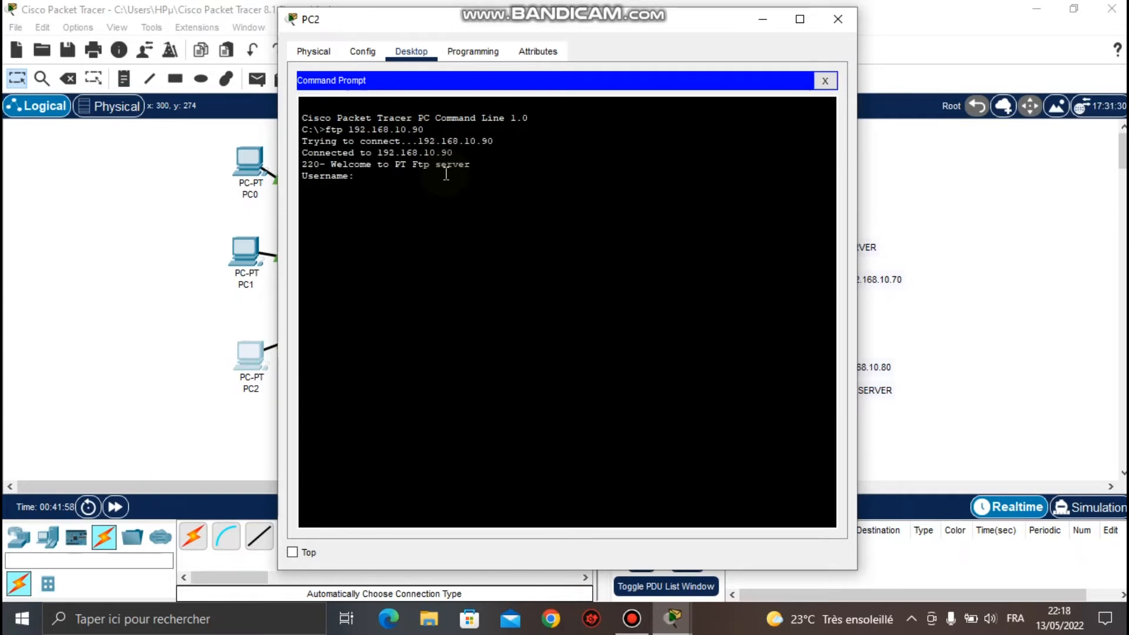
Log in with PC2's FTP username and password, then list the server's files with dir.
text(Elie)
key(Return)
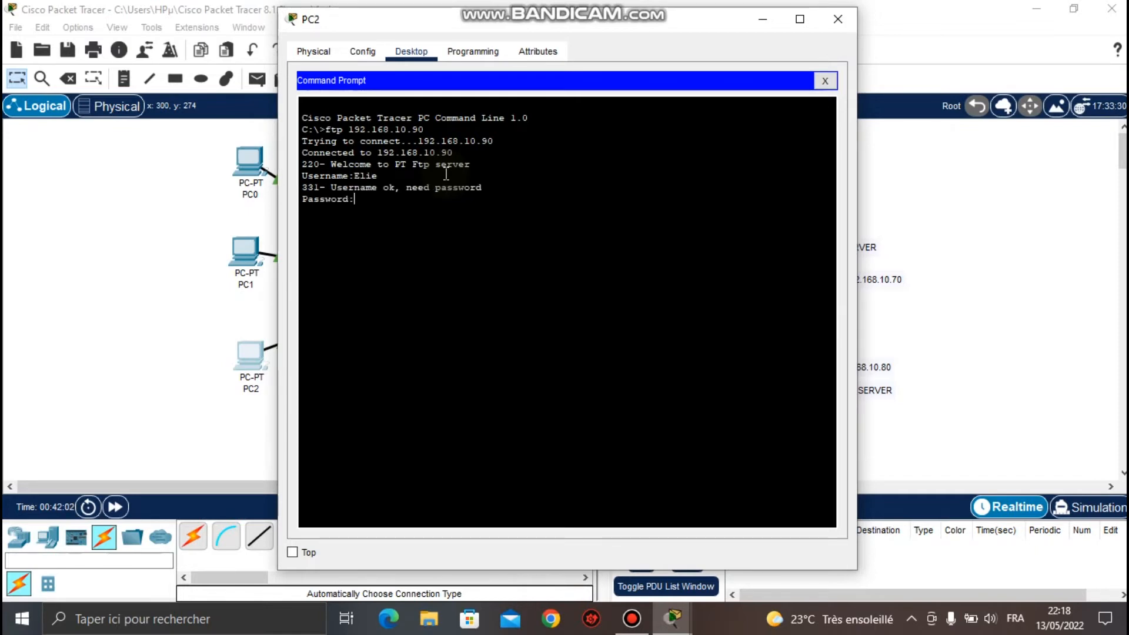
key(Return)
key(Return)
key(Return)
key(Return)
key(Return)
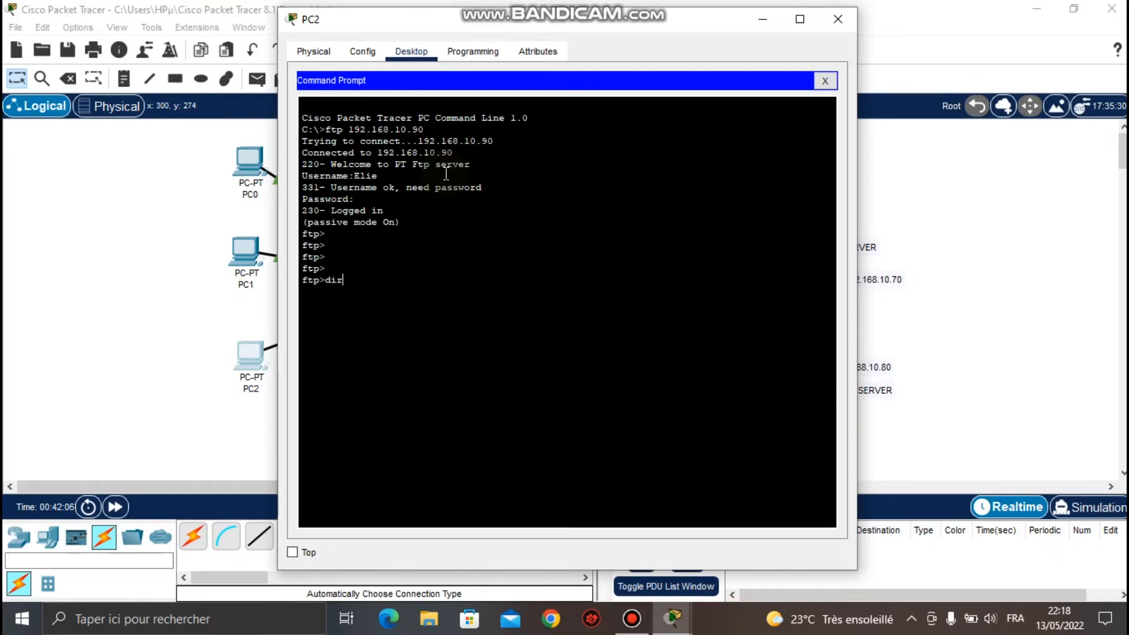
text(dir)
key(Return)
key(Return)
key(Return)
key(Return)
key(Return)
key(Return)
key(Return)
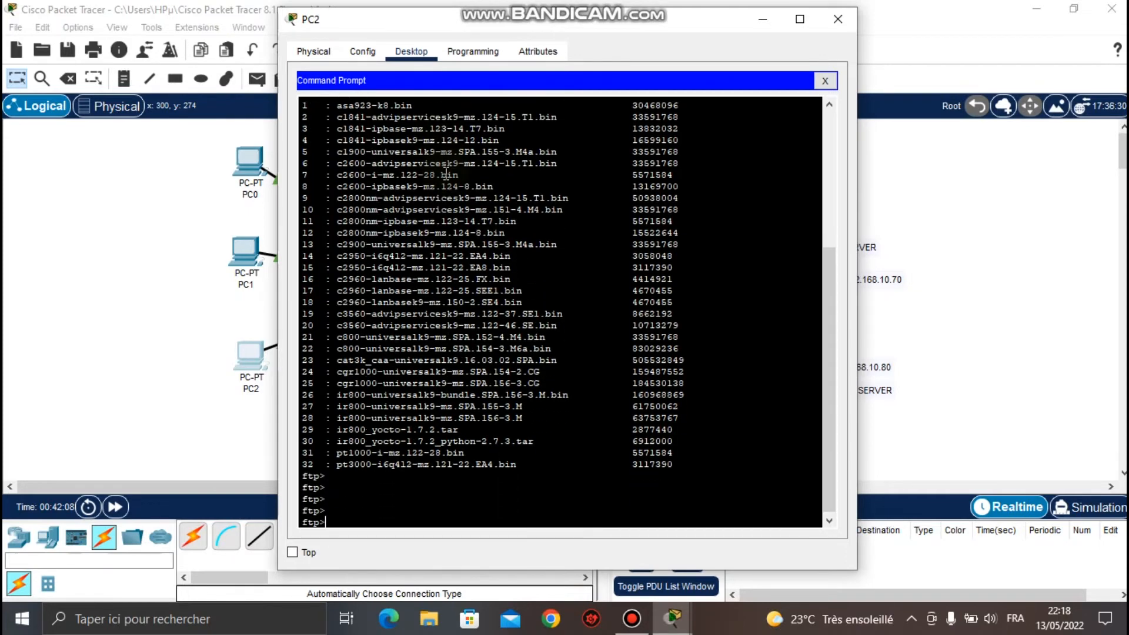
Close PC2 and, from PC3's command prompt, run ftp 192.168.10.90.
click(836, 21)
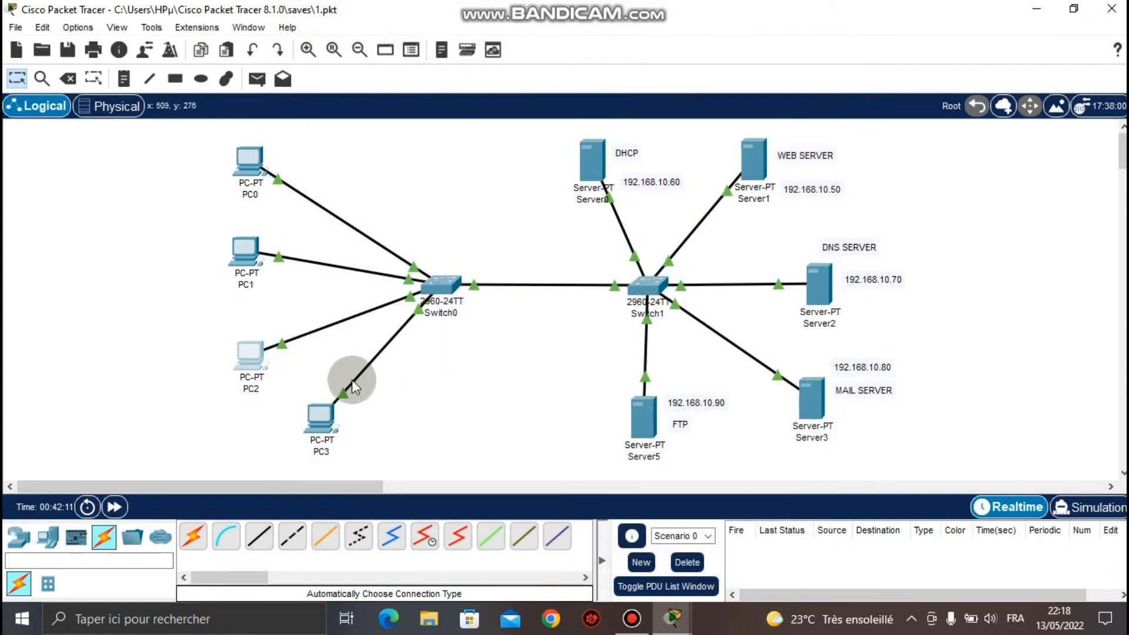
click(315, 417)
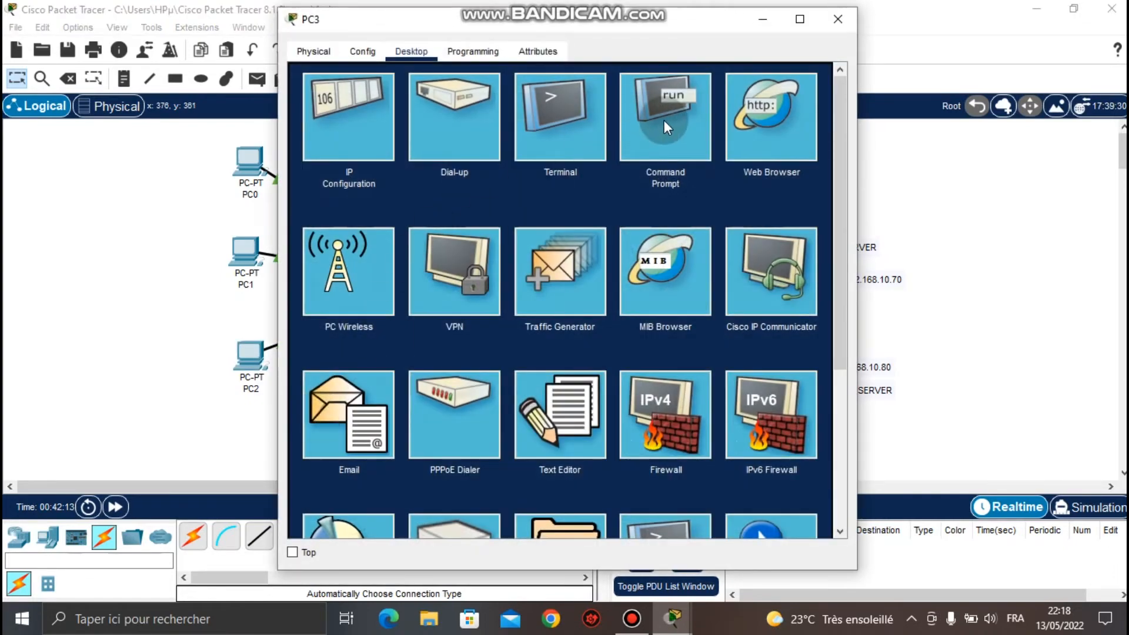
click(664, 120)
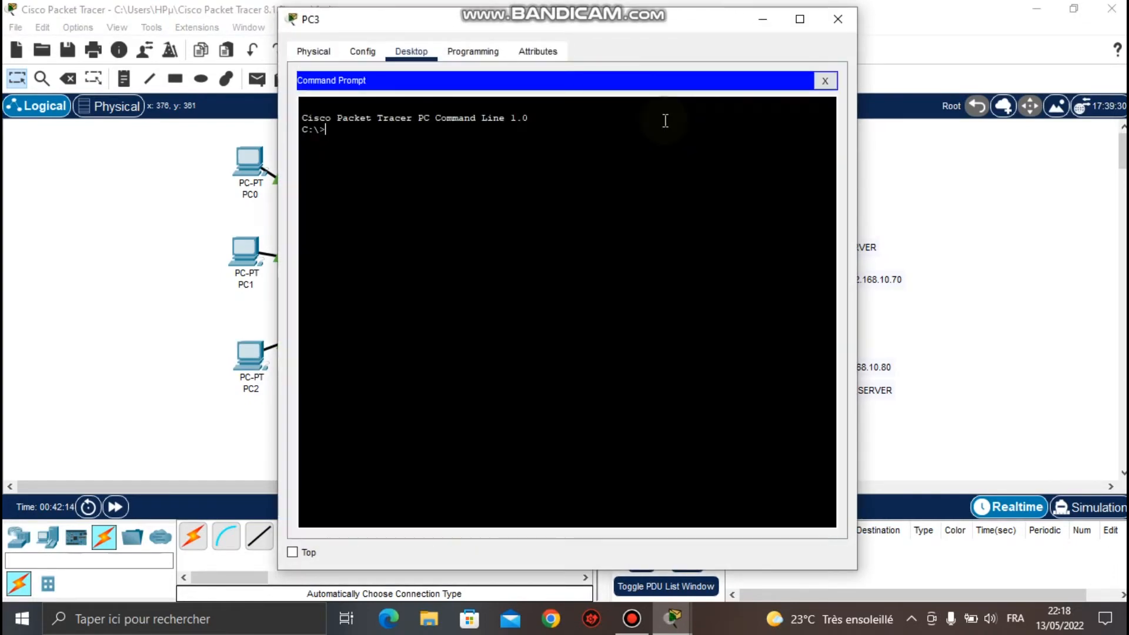
text(ftp)
right_click(410, 142)
click(445, 168)
key(Return)
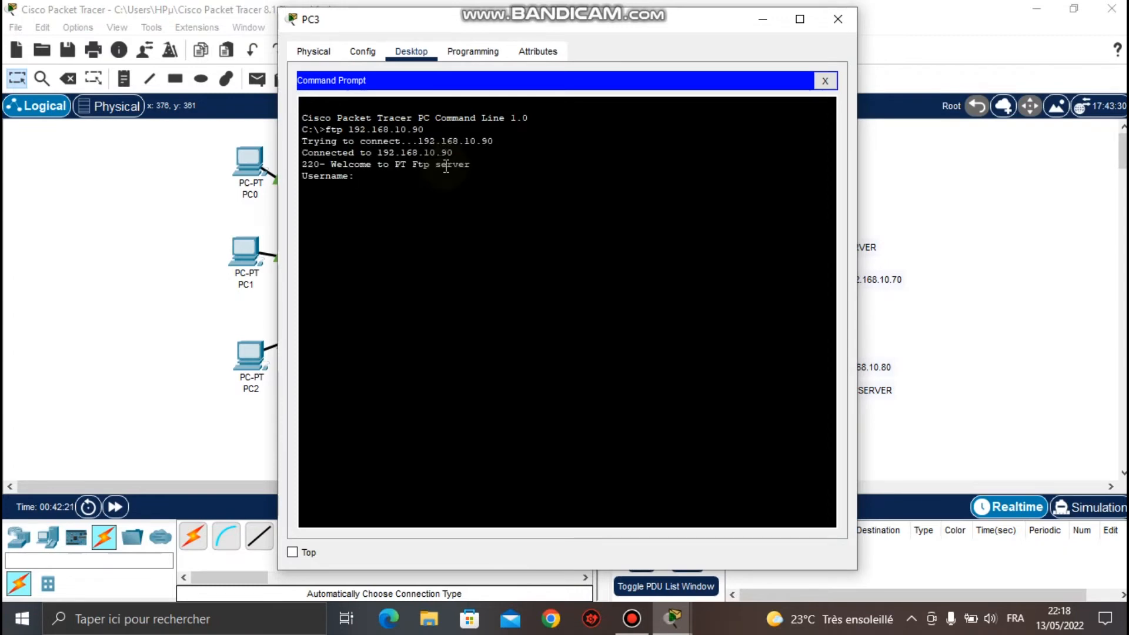
Log in with PC3's FTP username and password, list the files, then close PC3's window.
text(Christian)
key(Return)
key(Return)
key(Return)
key(Return)
key(Return)
key(Return)
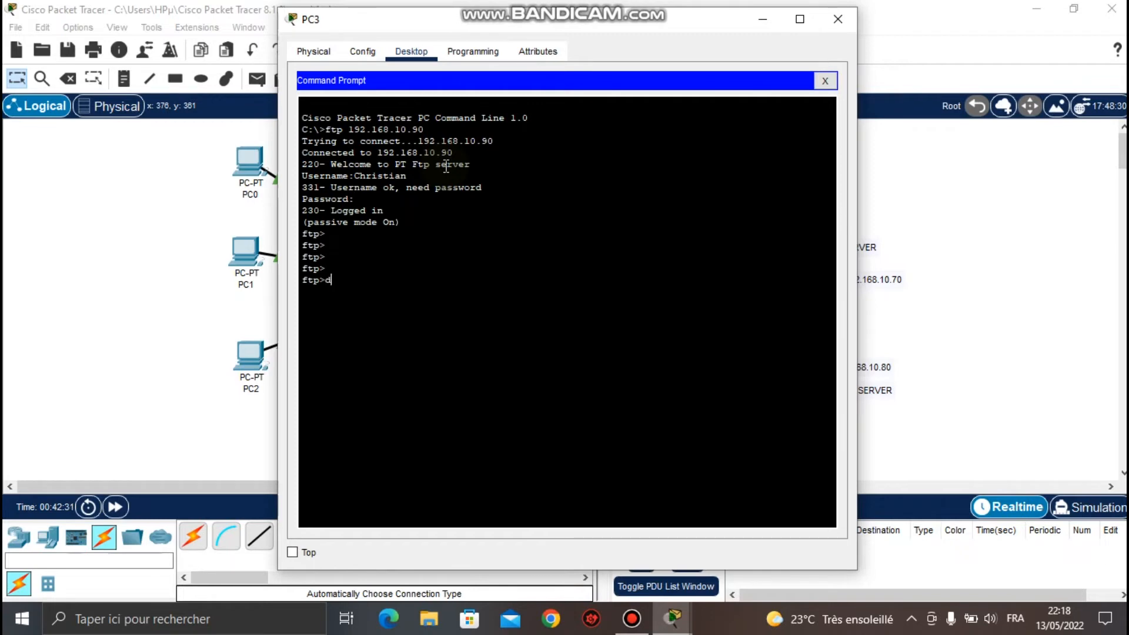
key(Return)
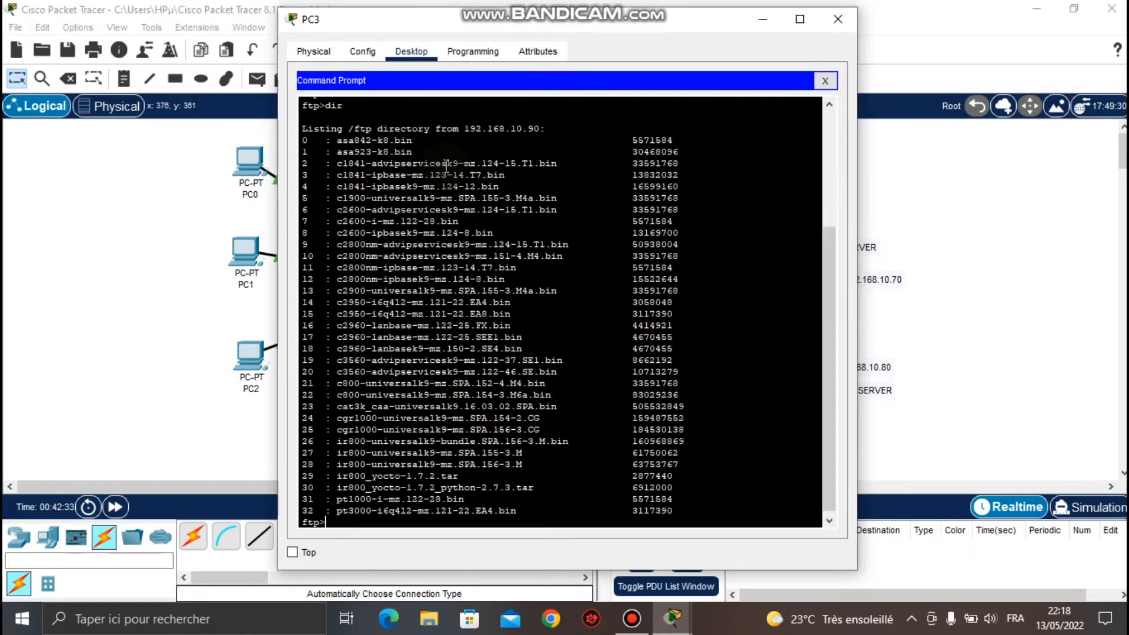
key(Return)
key(Return)
key(Return)
key(Return)
key(Return)
key(Return)
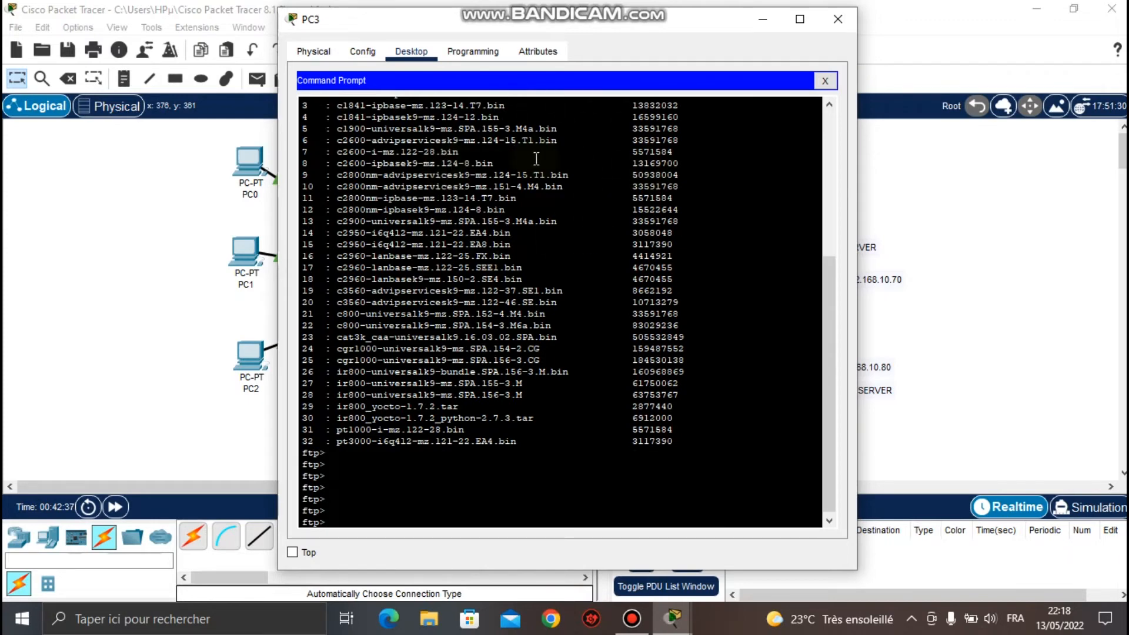
click(829, 17)
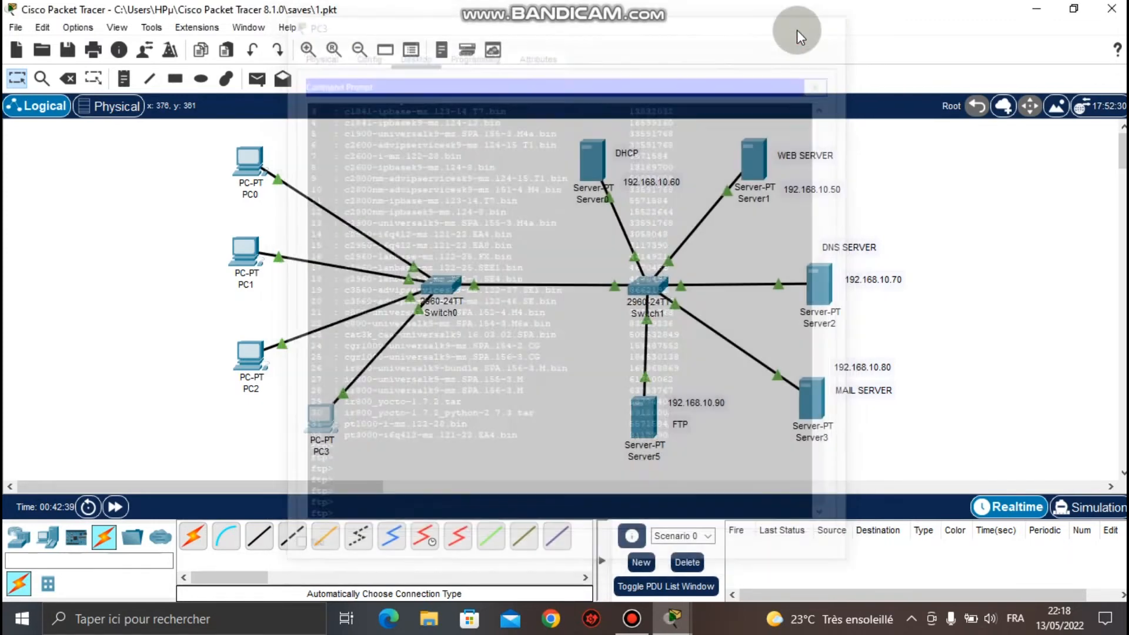
Scroll through PC0's 33-file FTP dir listing, then bring up Server5's configuration window.
drag(210, 136, 351, 456)
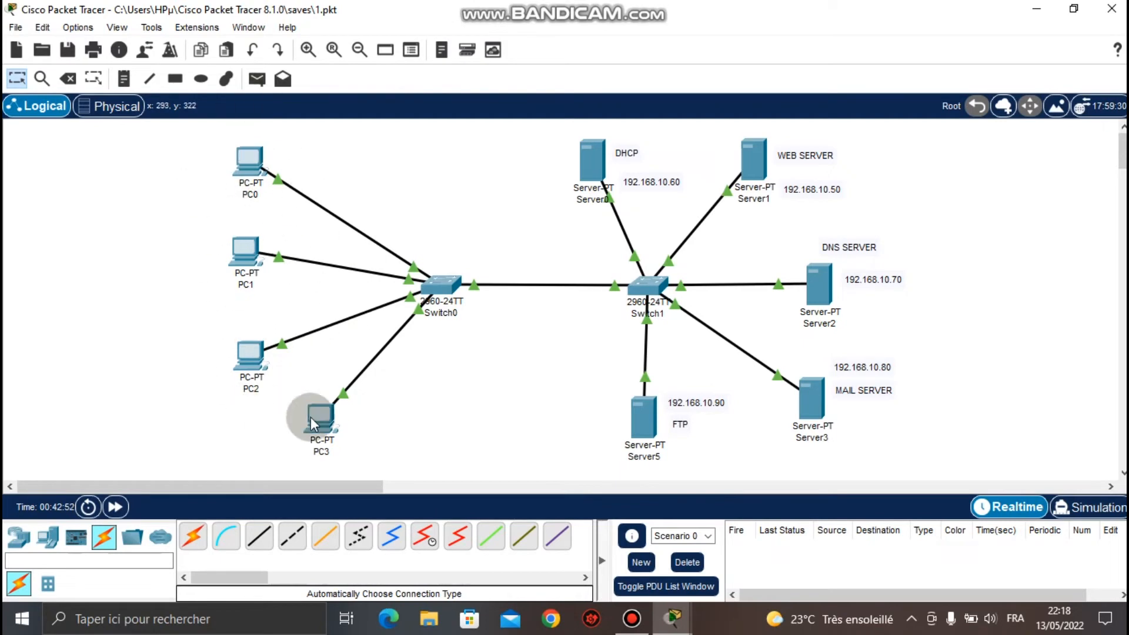
click(251, 159)
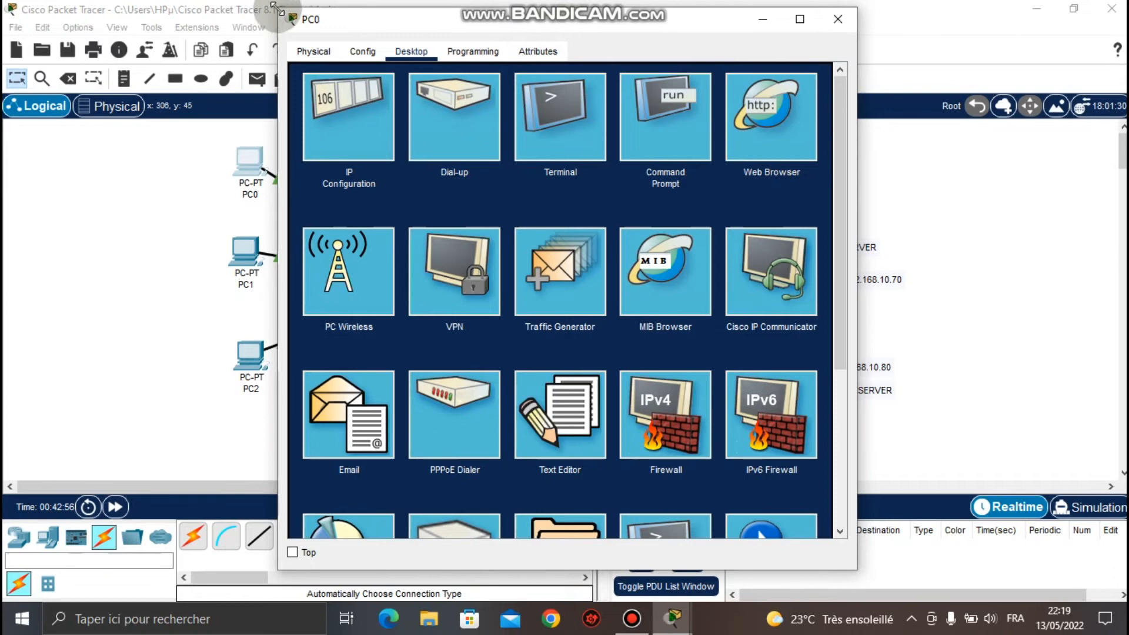
drag(516, 18, 385, 10)
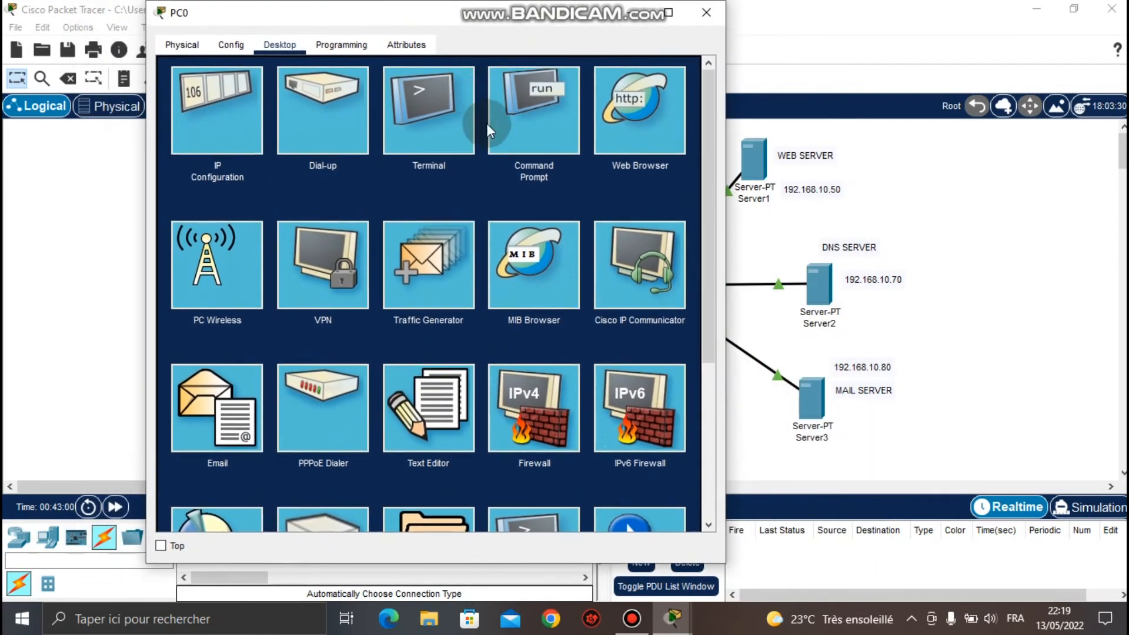
click(544, 133)
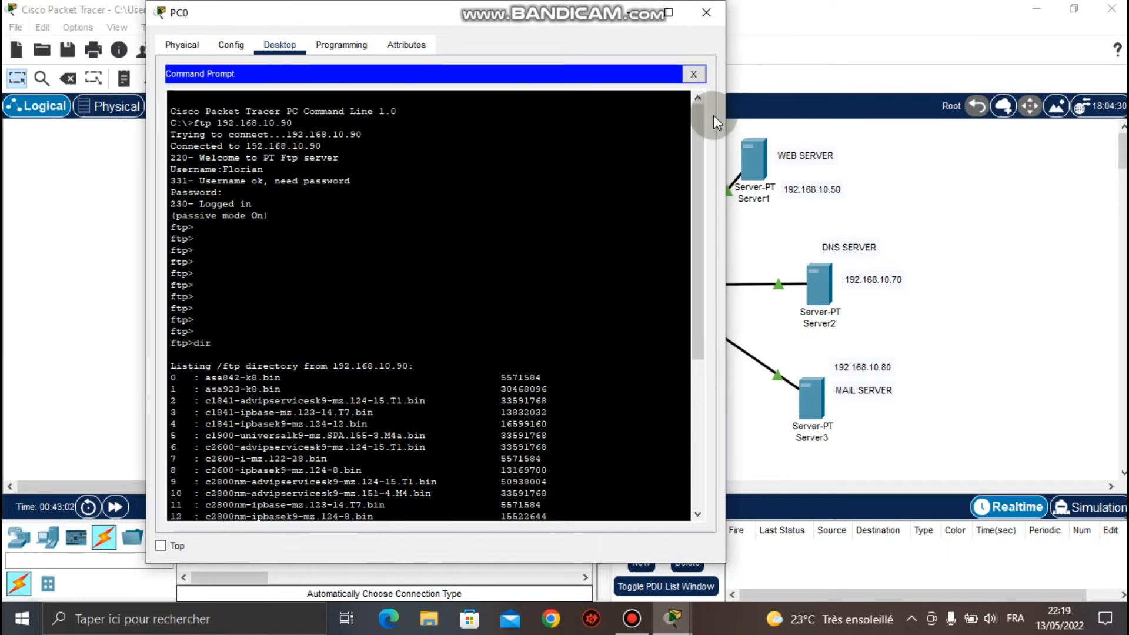
drag(698, 146, 694, 365)
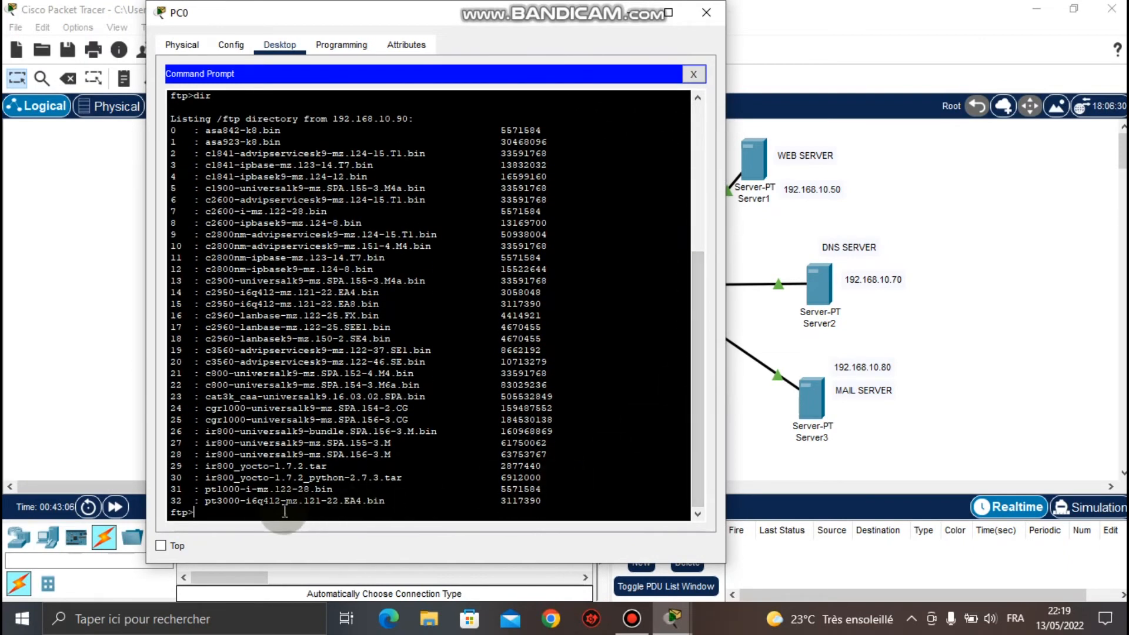
key(Return)
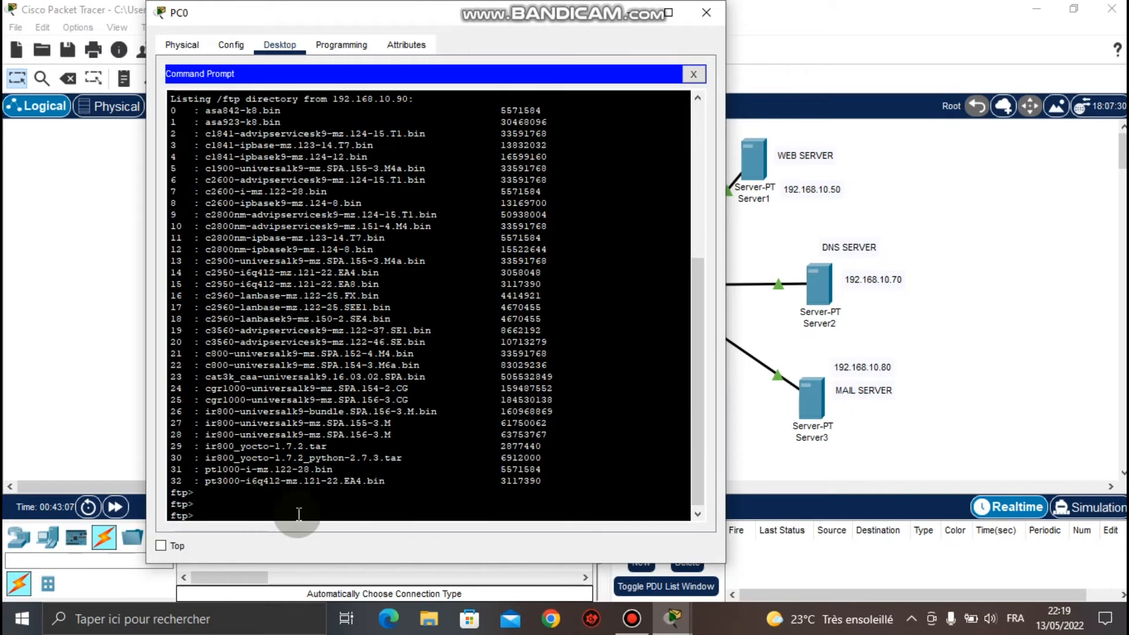
click(745, 445)
click(641, 426)
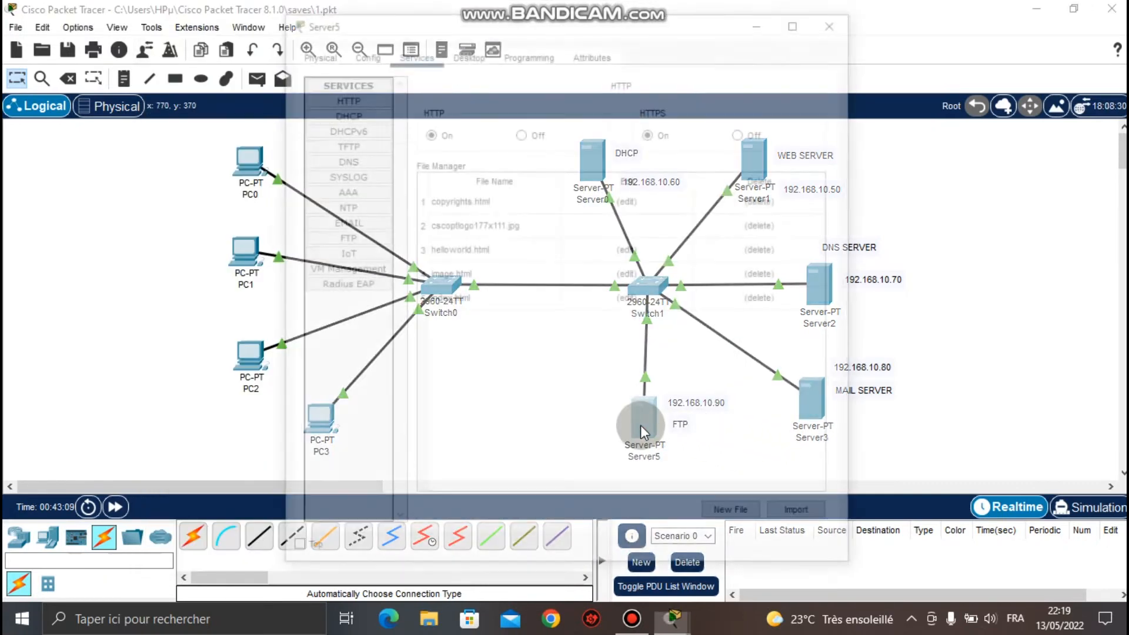
On Server5's FTP service page, inspect the third user account's RWDNL permissions, then close the window.
click(348, 236)
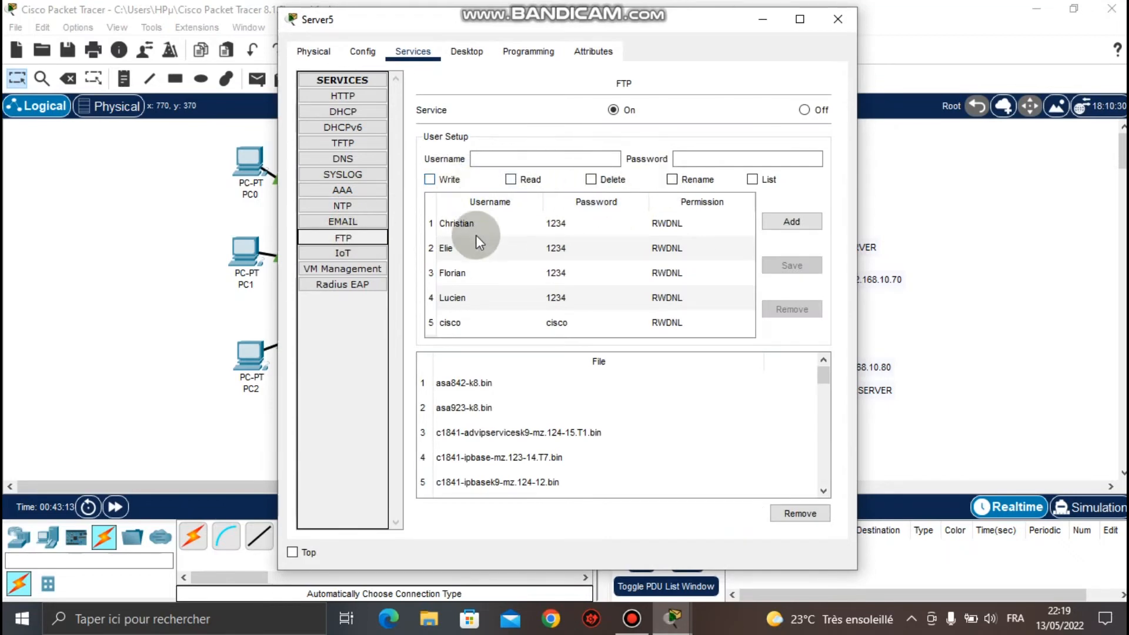
click(466, 273)
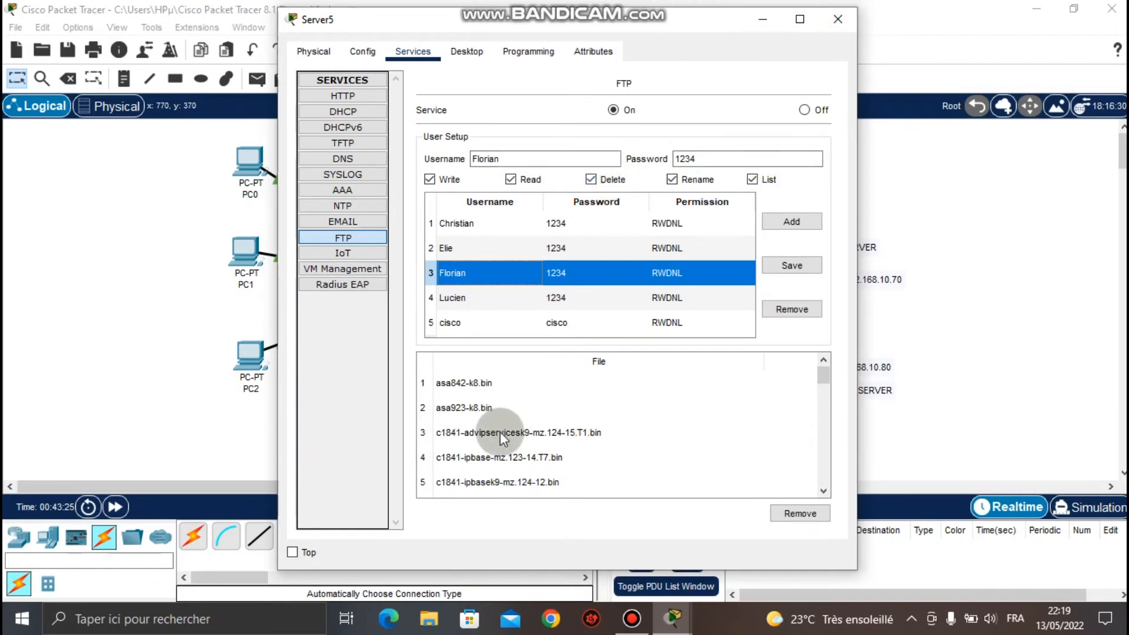
click(850, 16)
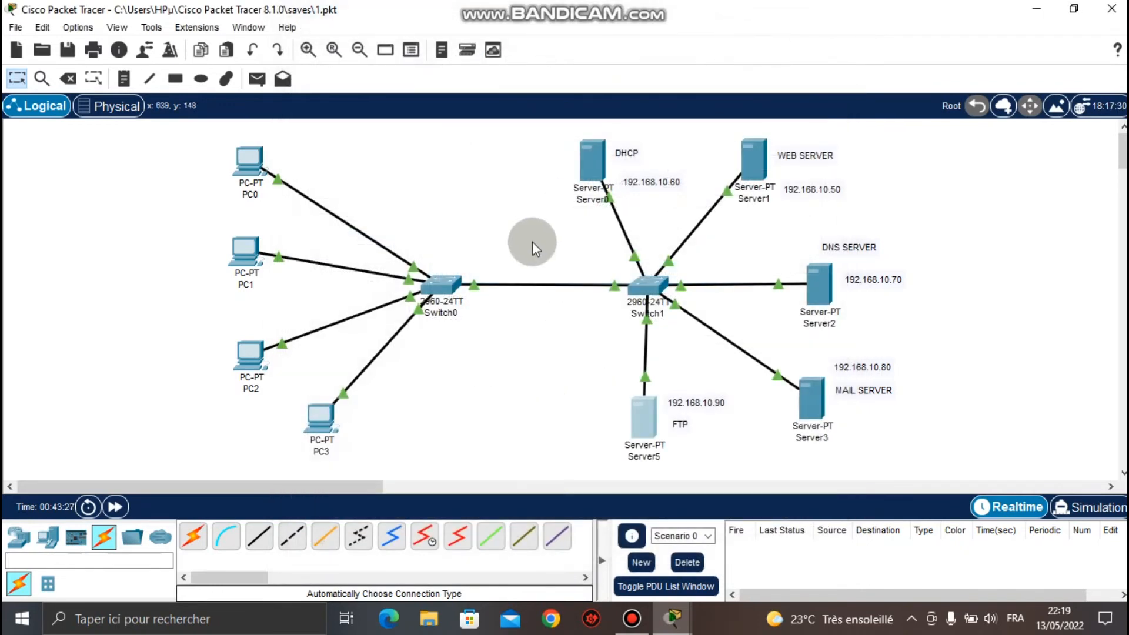
In PC0's FTP session, copy the file name ir800_yocto-1.7.2.tar from the listing.
click(249, 161)
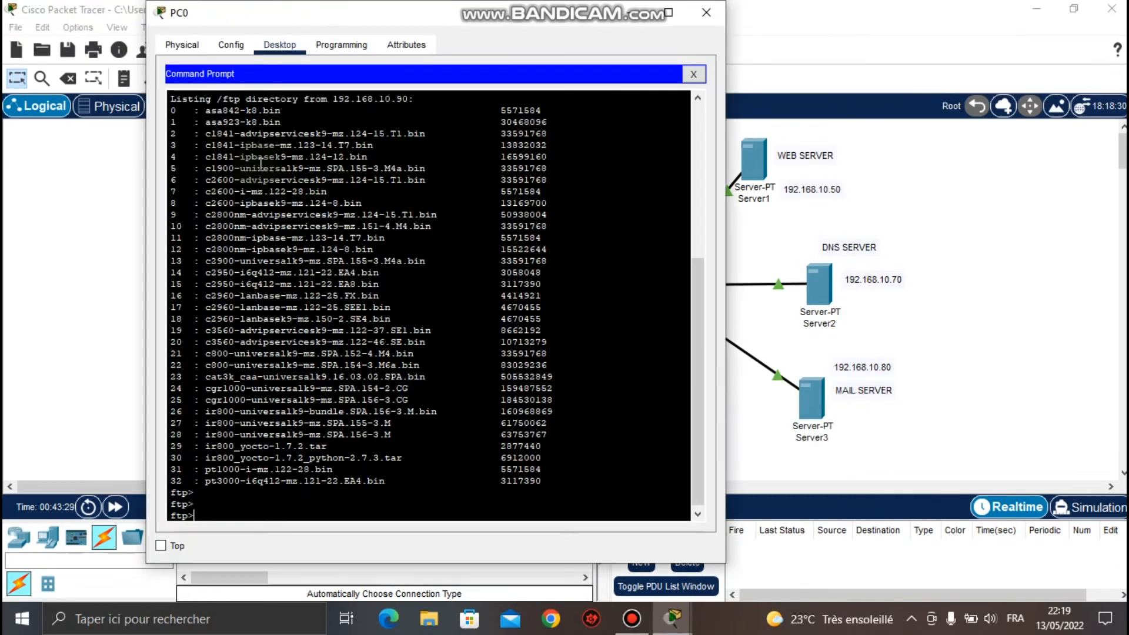
key(Return)
key(Return)
key(Return)
key(Return)
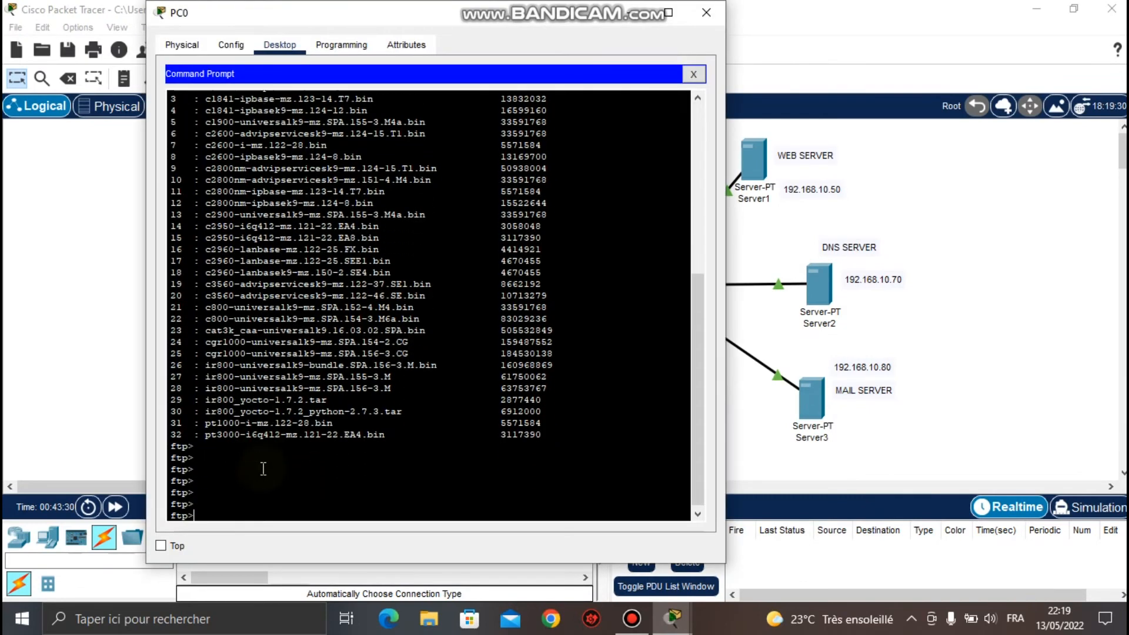
key(Return)
key(Return)
key(Return)
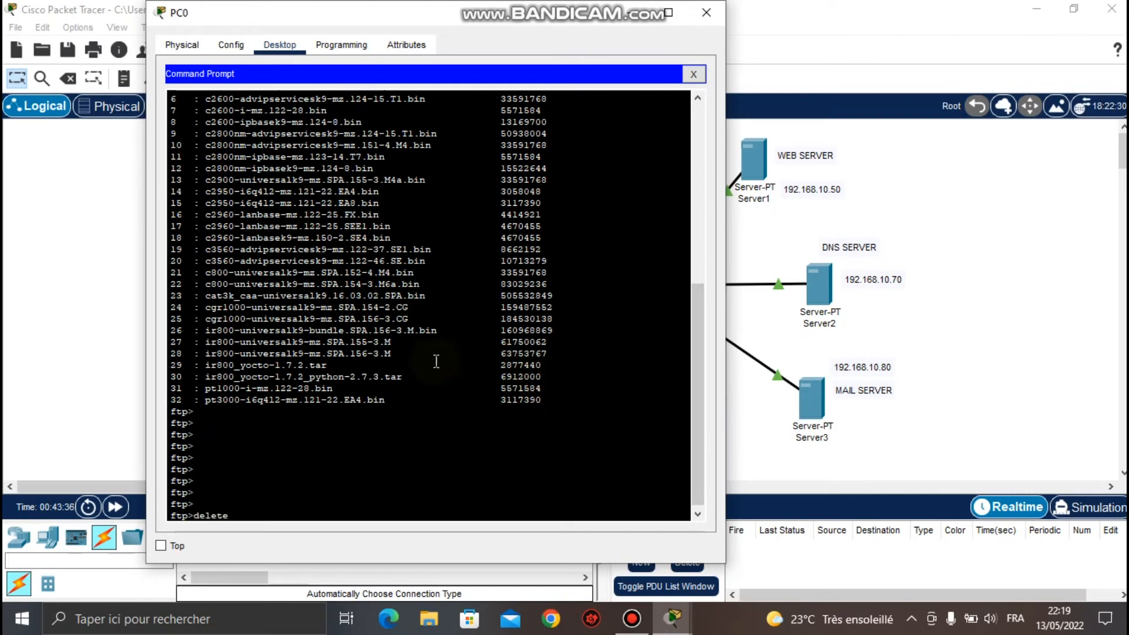
drag(334, 366, 206, 366)
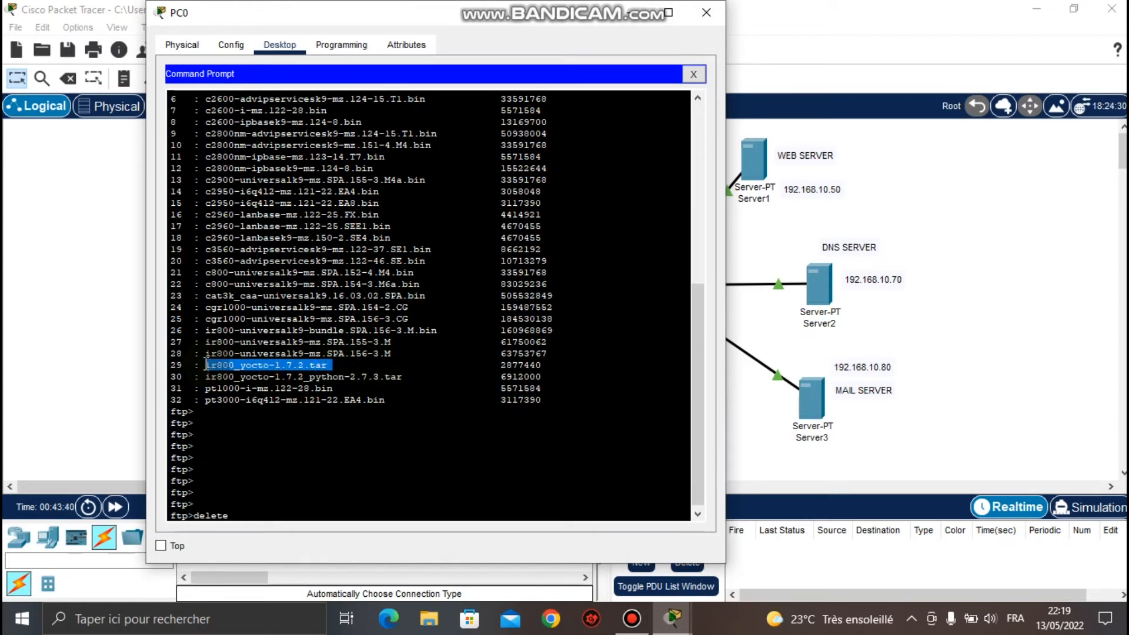
right_click(206, 364)
click(227, 366)
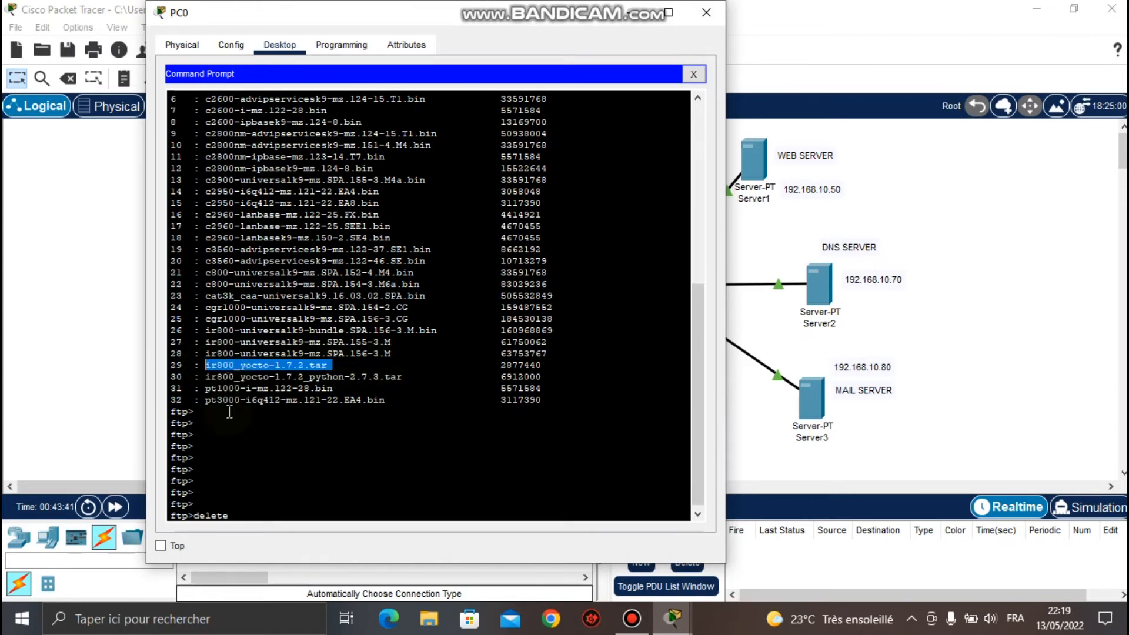
Run delete ir800_yocto-1.7.2.tar on the FTP server and highlight the success message.
click(243, 503)
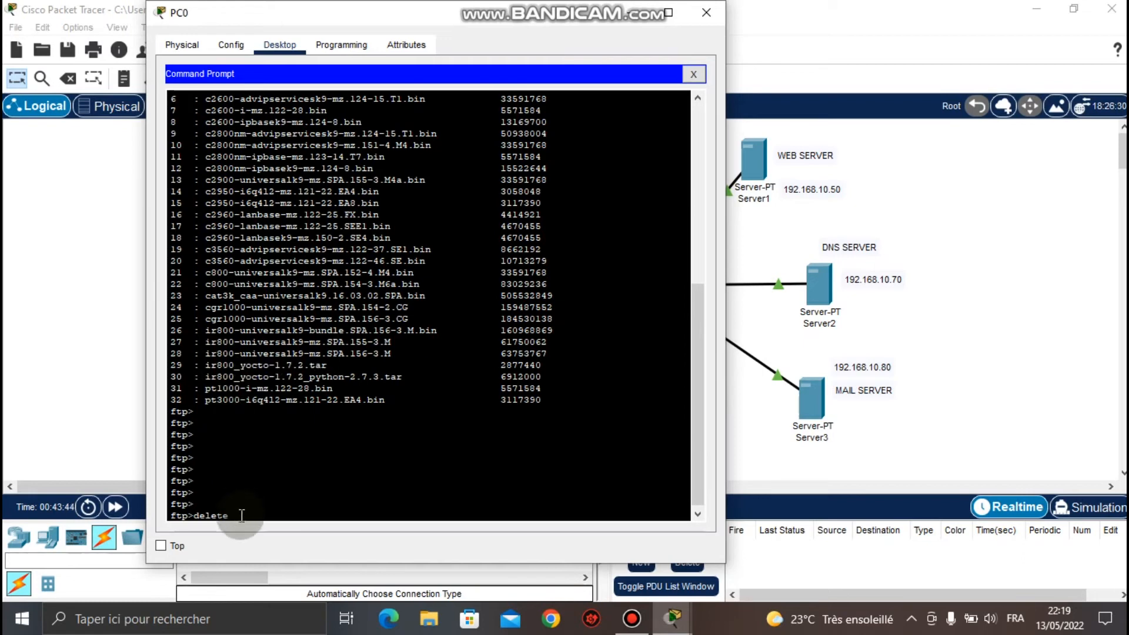
key(Return)
key(Return)
key(Return)
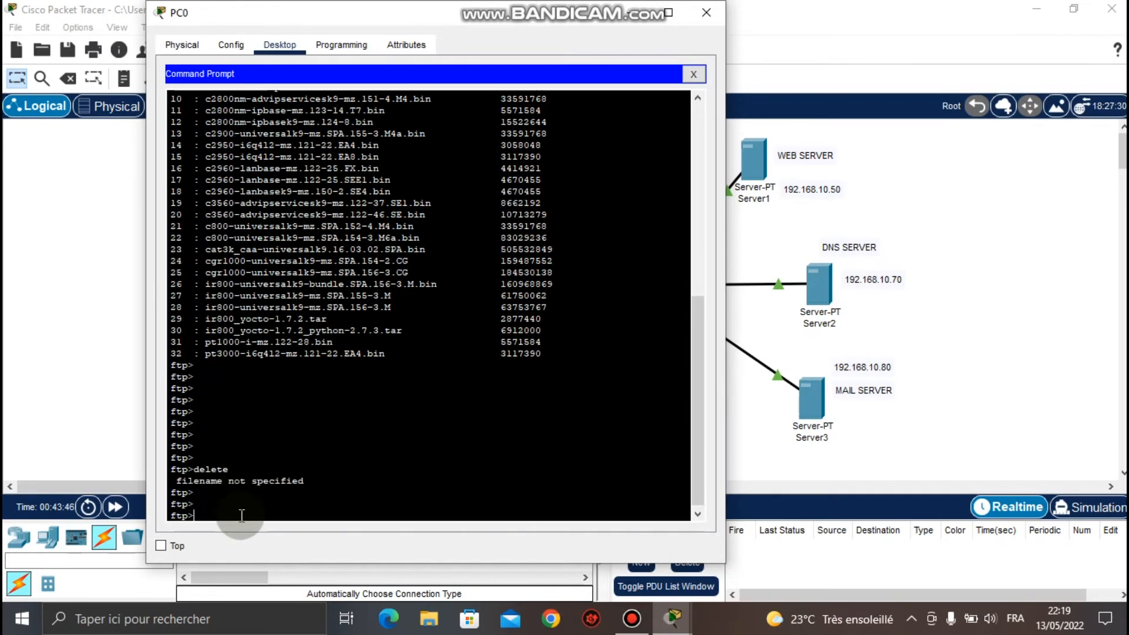
key(Up)
right_click(240, 515)
click(274, 545)
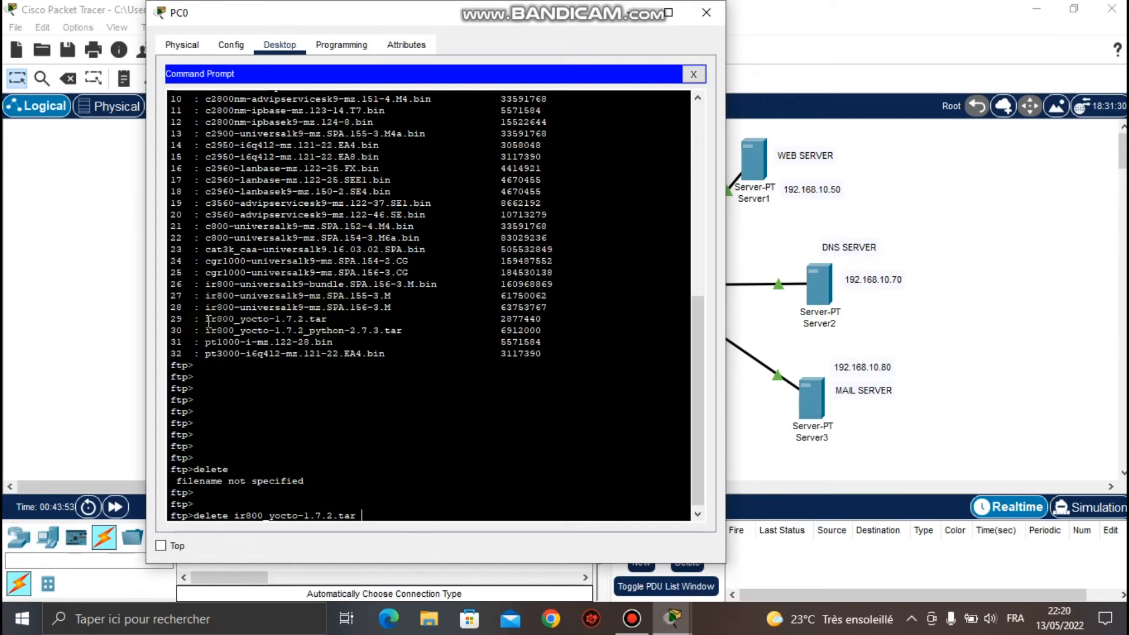
click(240, 517)
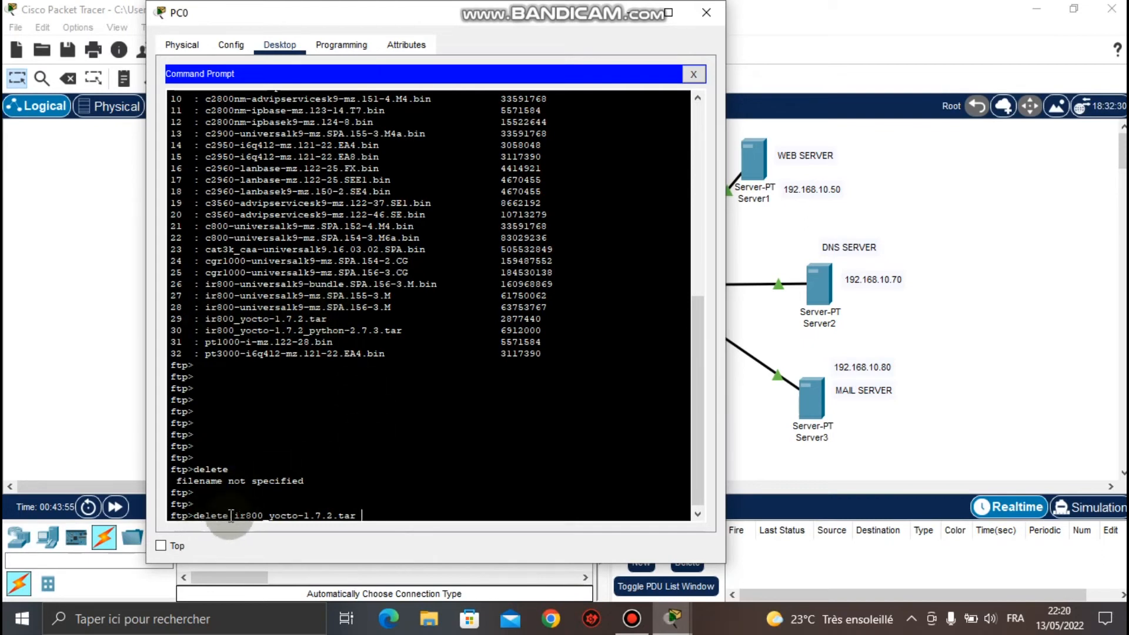
key(Return)
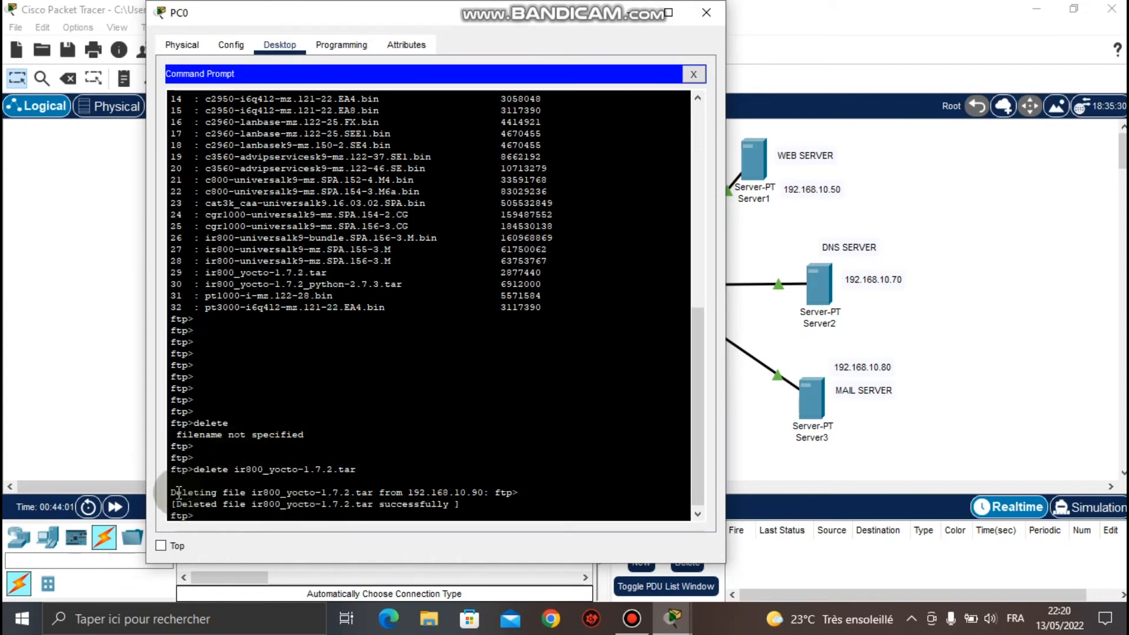
drag(171, 491, 517, 493)
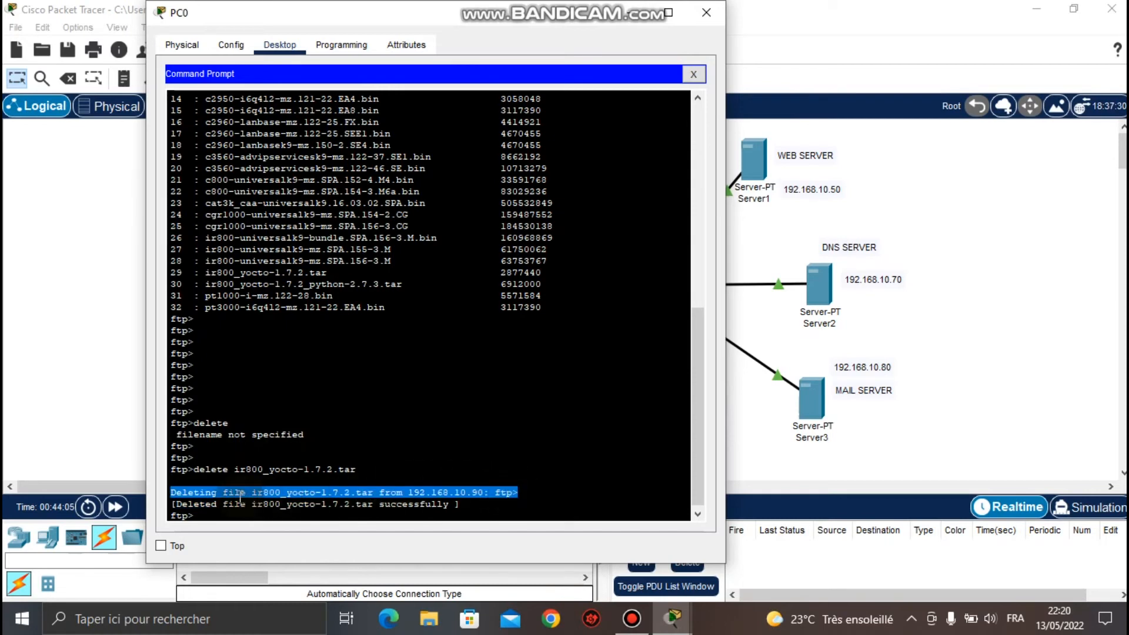
drag(449, 504, 380, 504)
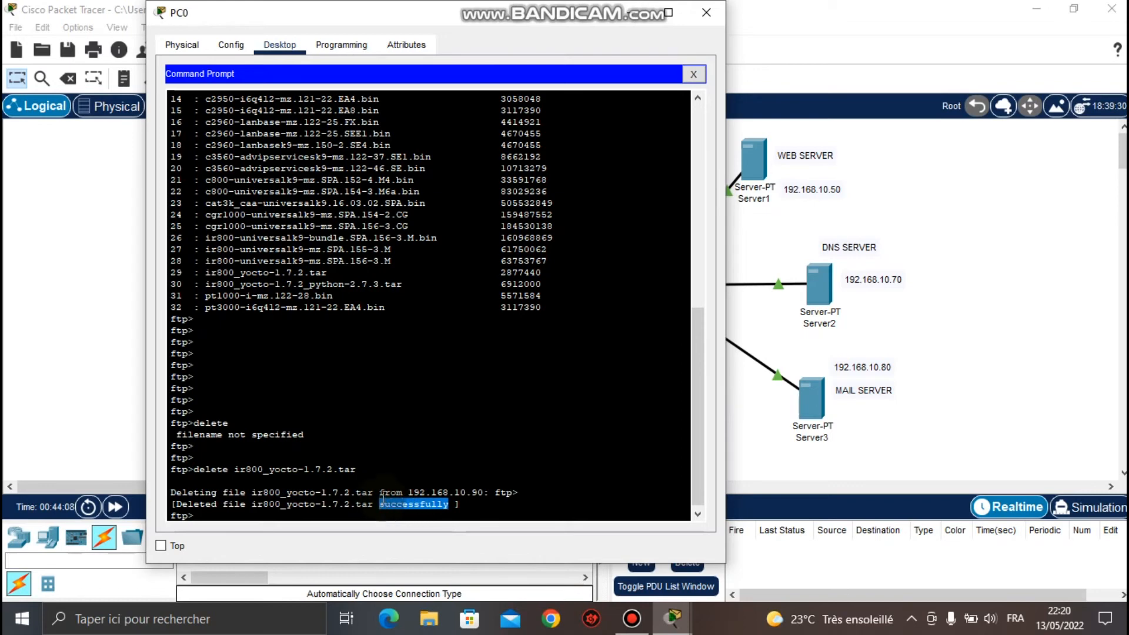
click(213, 514)
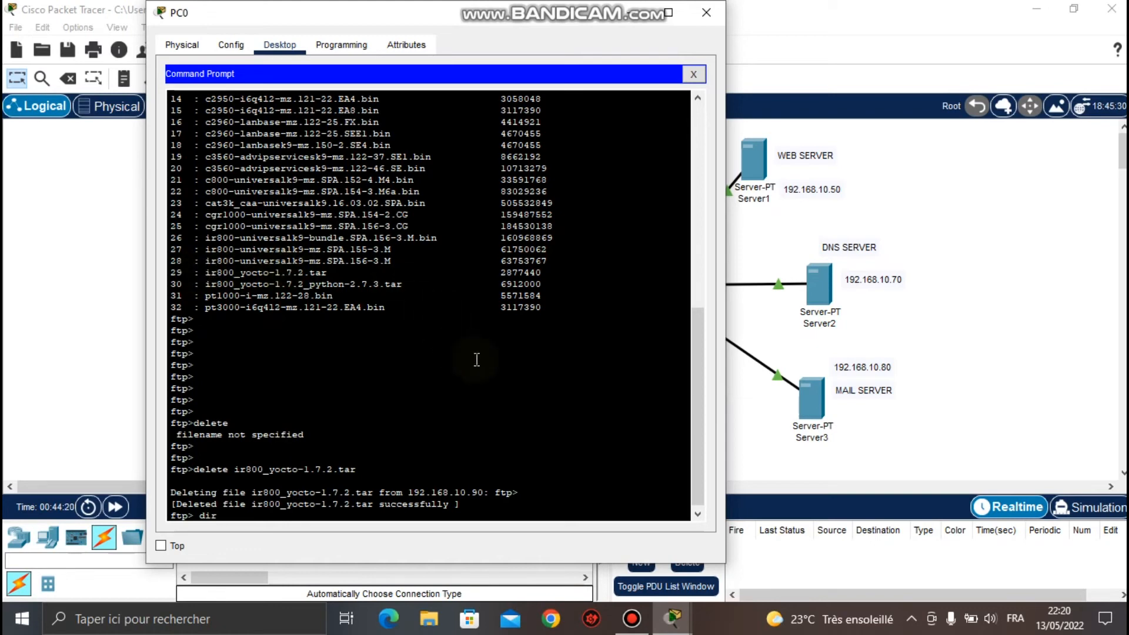
Run dir again to confirm ir800_yocto-1.7.2.tar no longer appears, then close PC0's window.
key(Return)
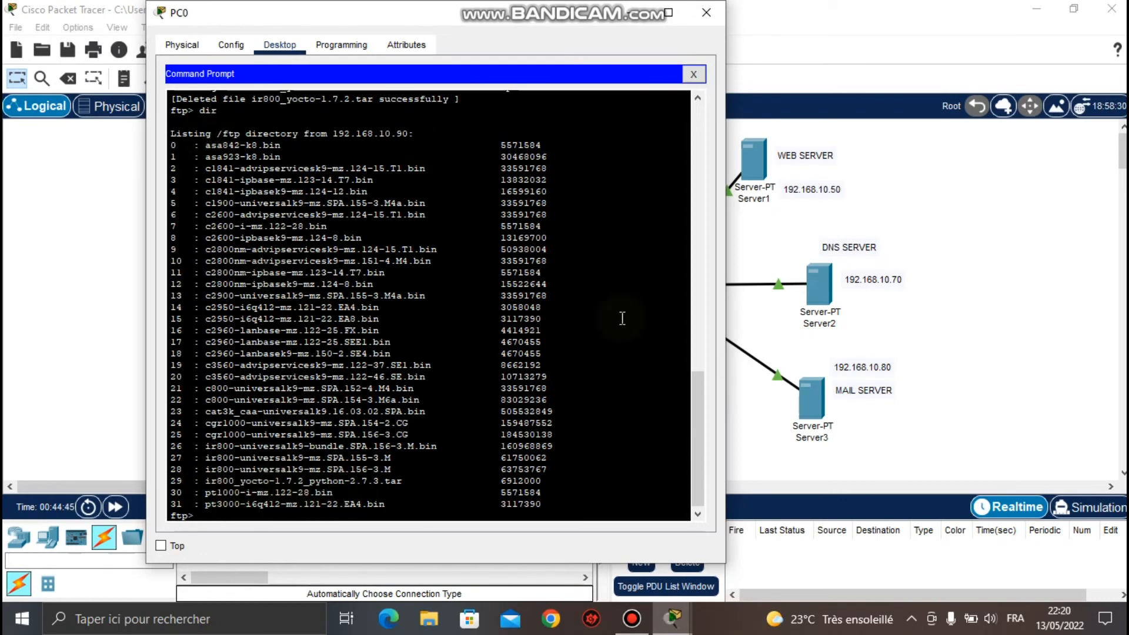
drag(700, 440, 698, 351)
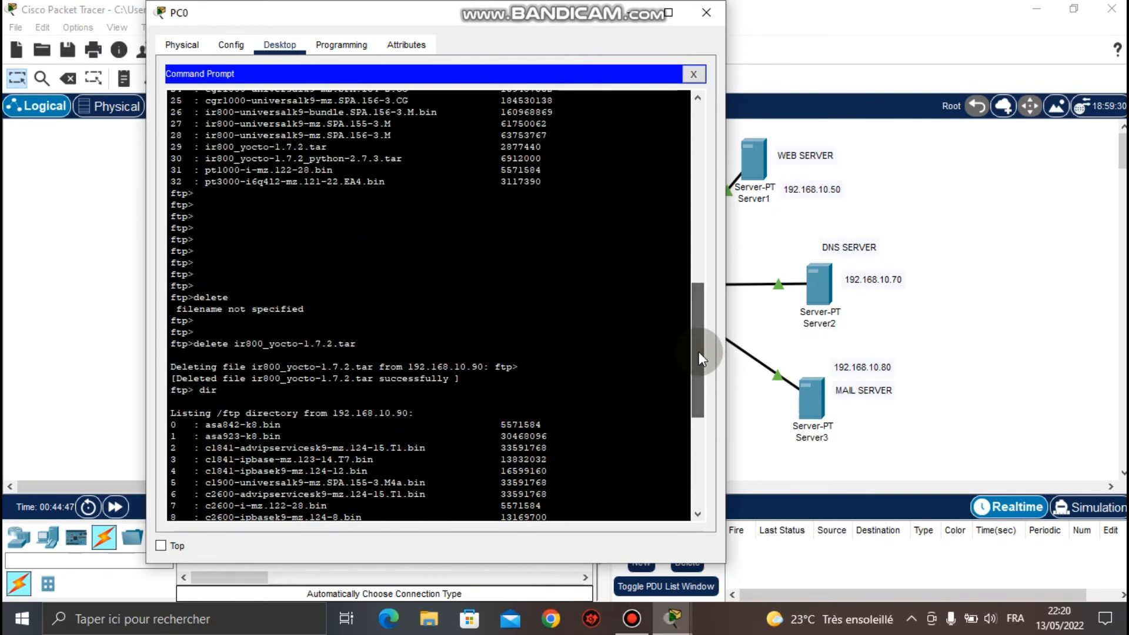
drag(230, 342, 194, 344)
drag(355, 344, 265, 345)
drag(245, 346, 236, 348)
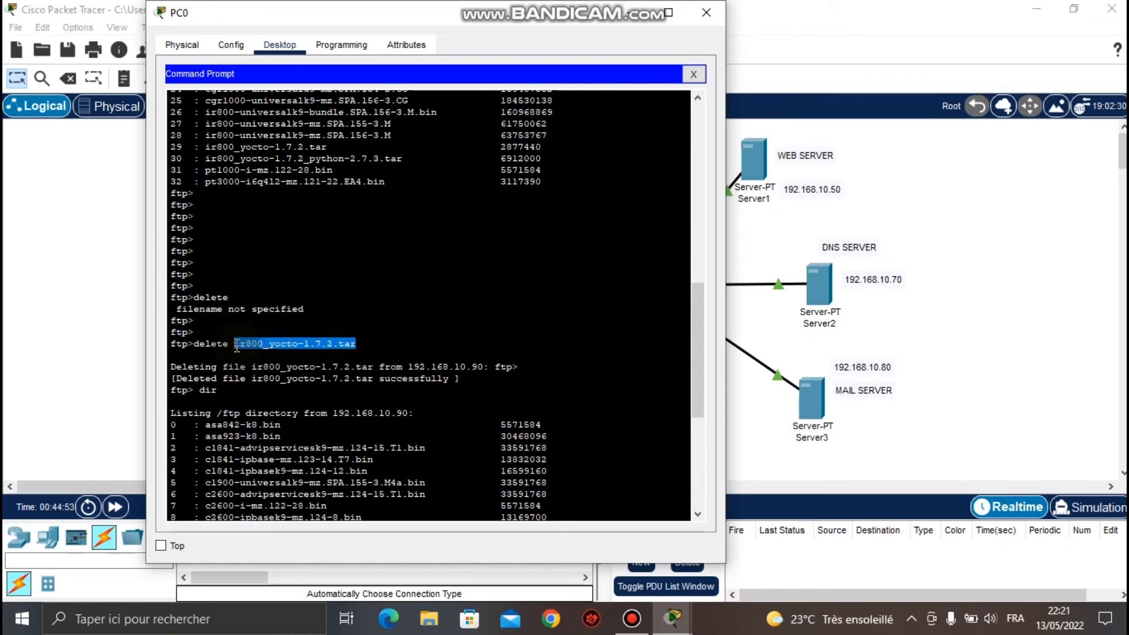
click(388, 333)
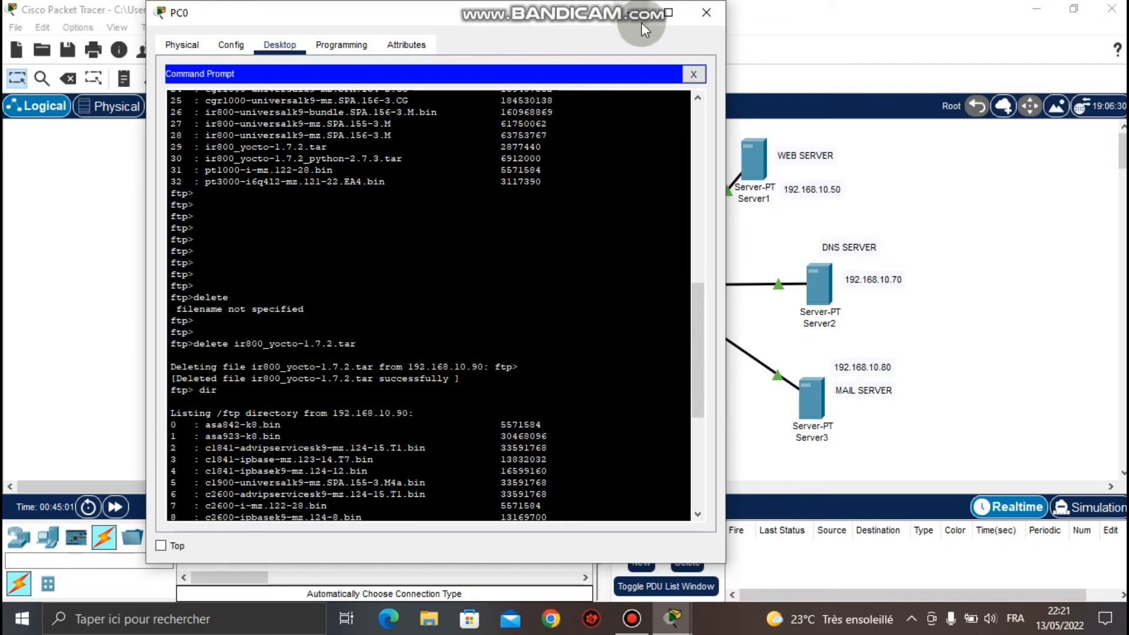
click(706, 12)
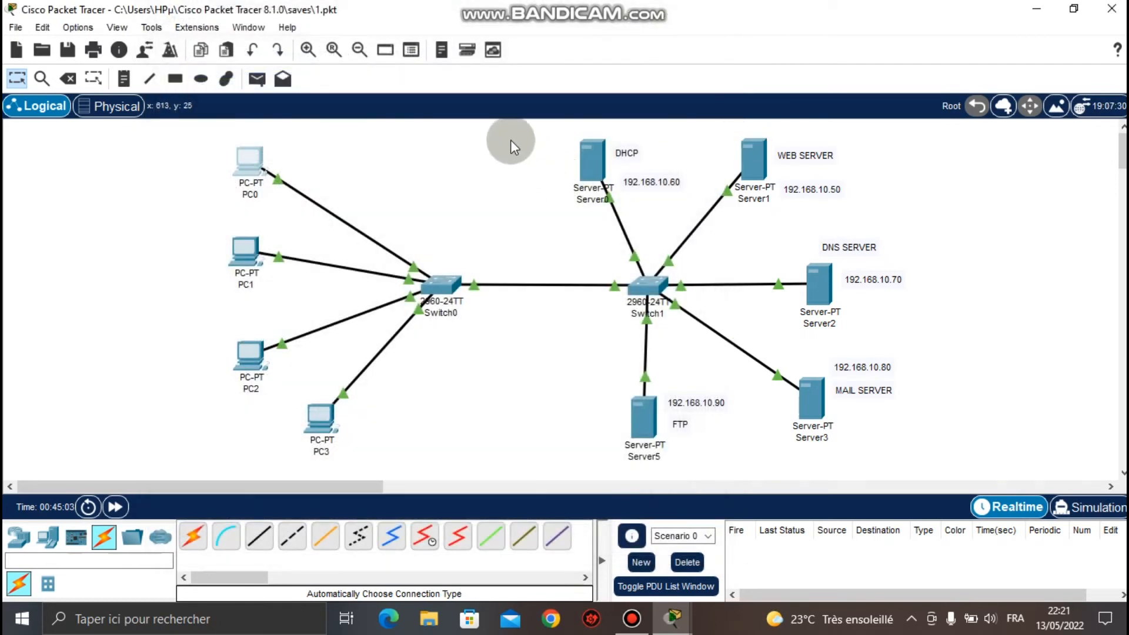
Select PC0 through PC3 and drag them slightly lower on the canvas, then deselect.
drag(511, 136, 915, 470)
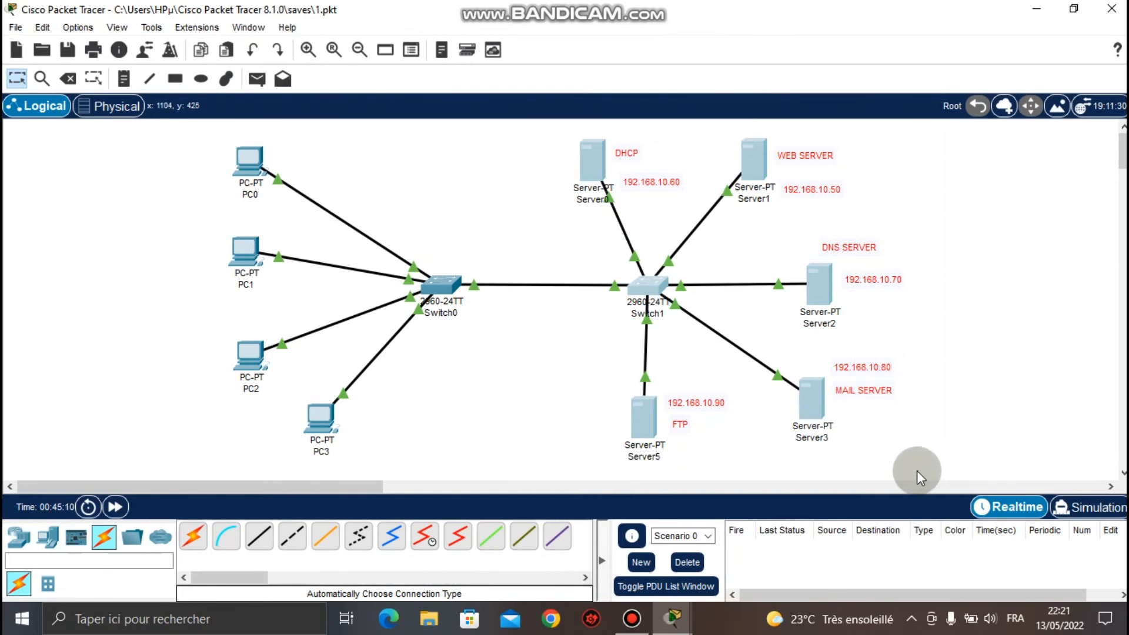
click(1024, 363)
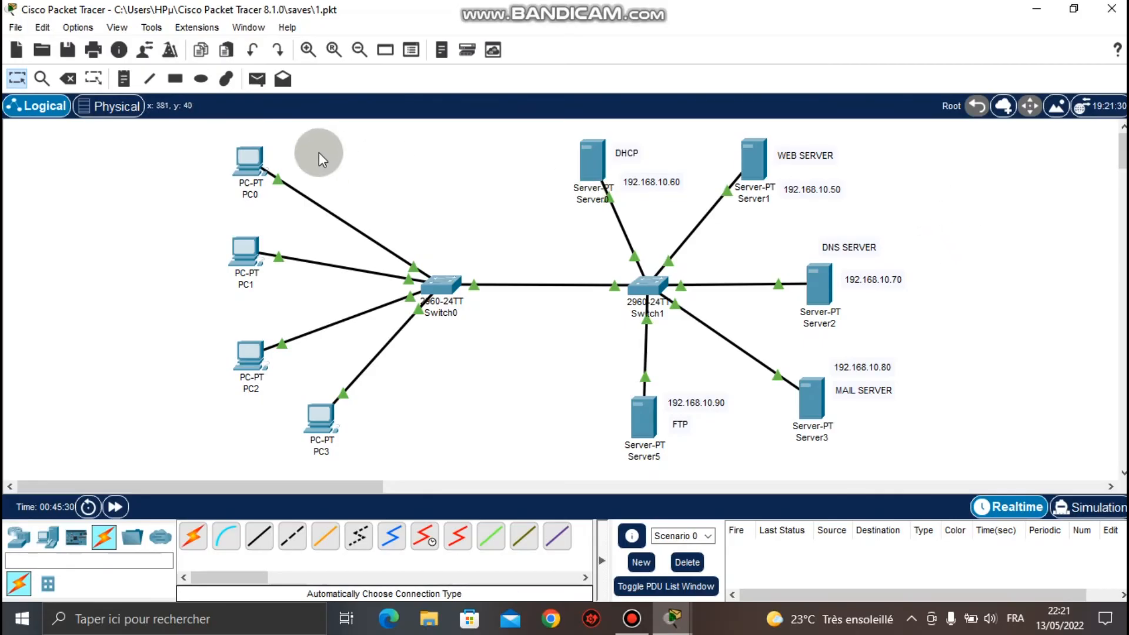
drag(157, 128, 358, 463)
mouse_move(316, 420)
mouse_down()
mouse_move(398, 422)
mouse_move(318, 436)
mouse_up()
click(487, 435)
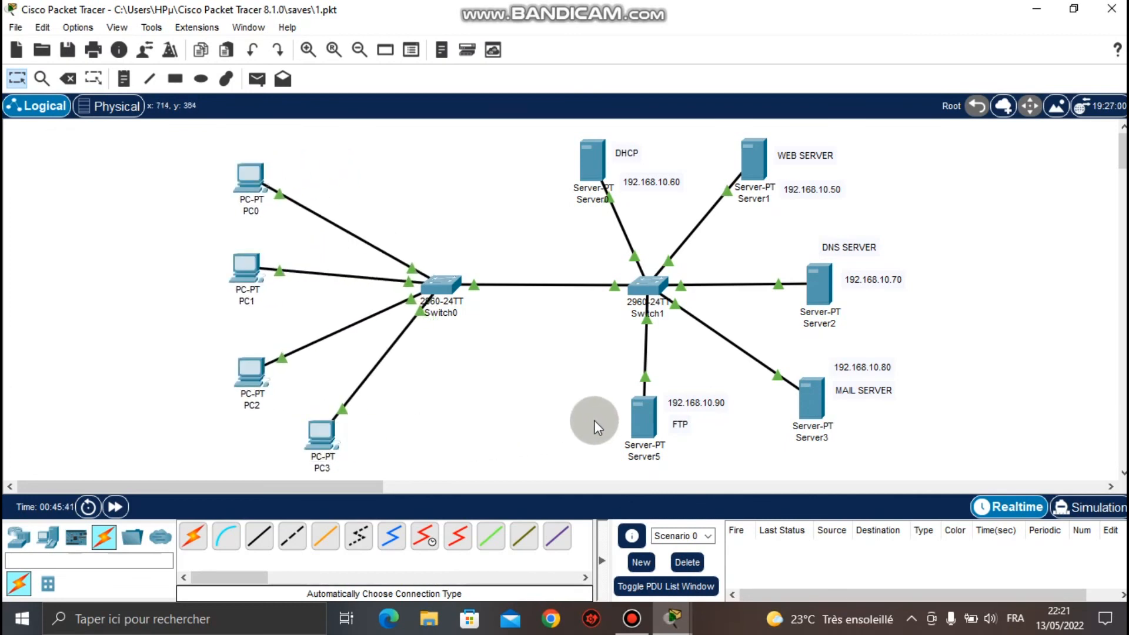